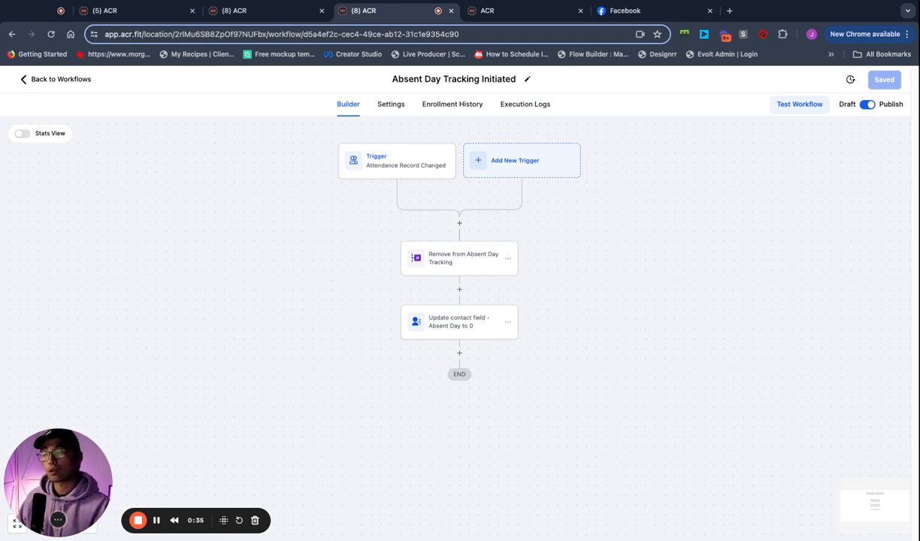
{"action": "left_click_drag", "start_coordinate": [89, 483], "coordinate": [507, 262]}
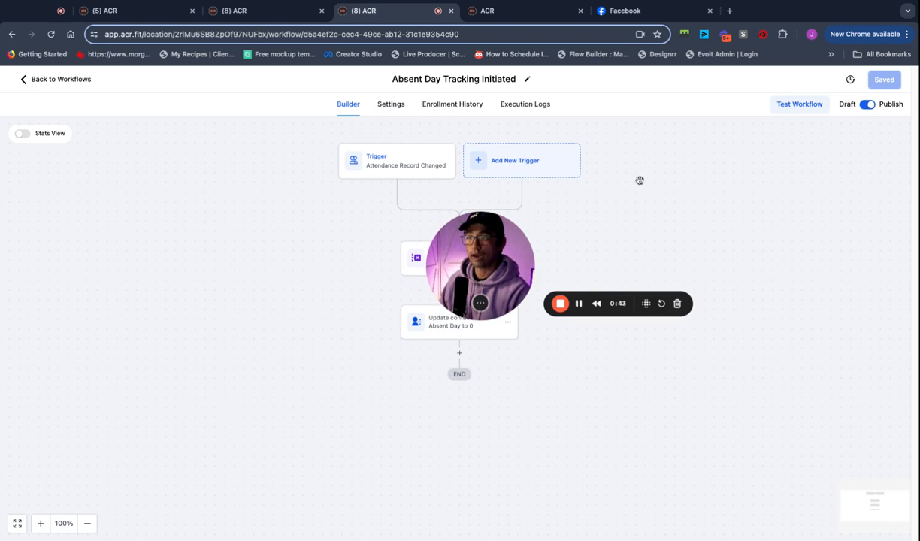
{"action": "left_click_drag", "start_coordinate": [509, 220], "coordinate": [793, 132]}
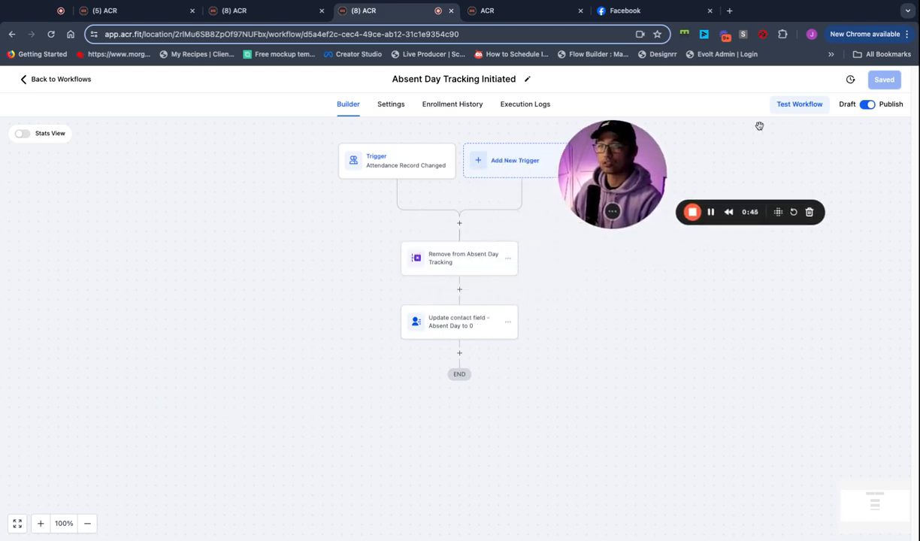
{"action": "left_click_drag", "start_coordinate": [644, 174], "coordinate": [762, 129]}
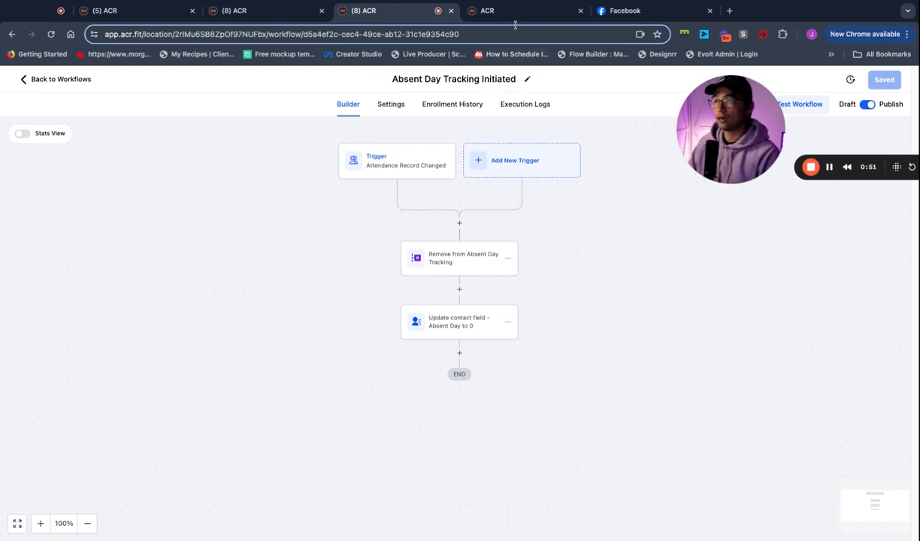
Step: Compare the Absent Days Tracker workflow with the Absent Day Tracking Initiated workflow, ending on the latter
{"action": "left_click", "coordinate": [487, 11]}
{"action": "left_click", "coordinate": [385, 16]}
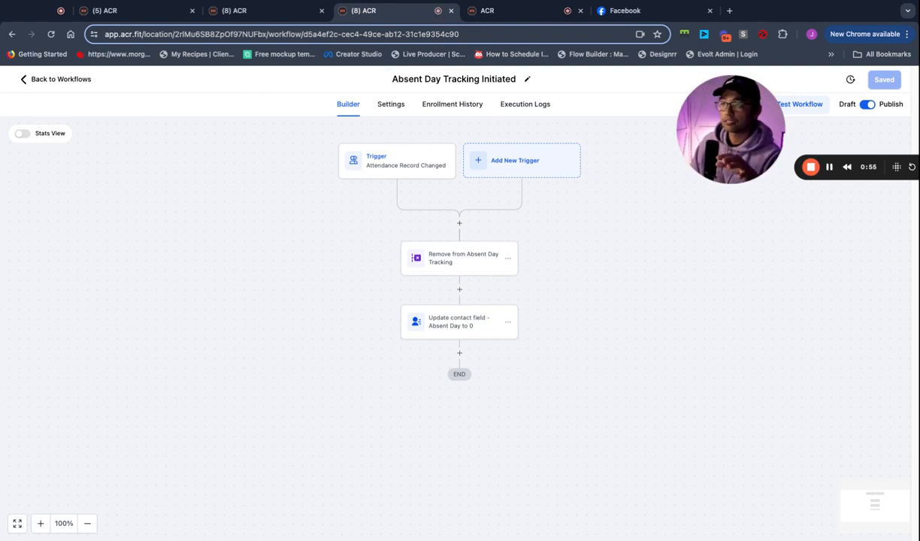
{"action": "left_click", "coordinate": [514, 11]}
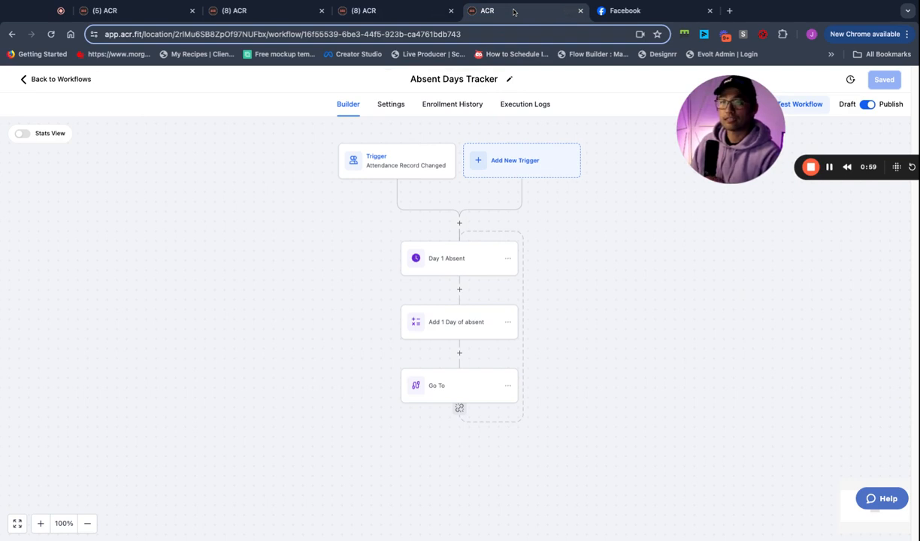
{"action": "left_click", "coordinate": [387, 15]}
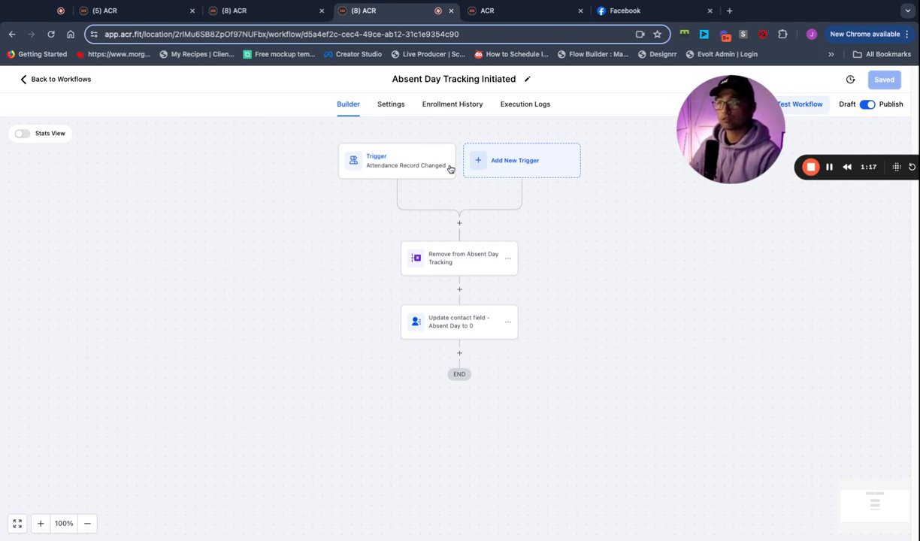
Step: Review the trigger and both actions of the Absent Day Tracking Initiated workflow and save it
{"action": "left_click", "coordinate": [405, 170]}
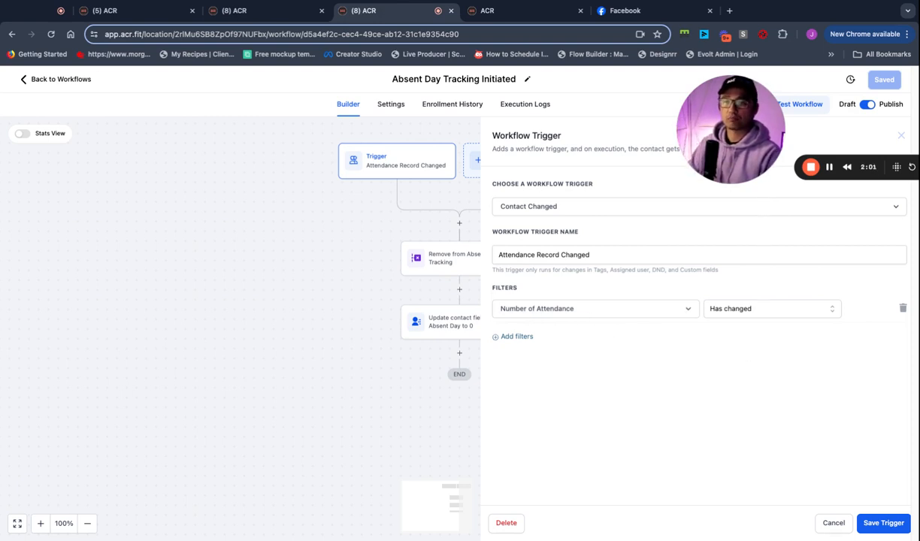
{"action": "left_click", "coordinate": [882, 525]}
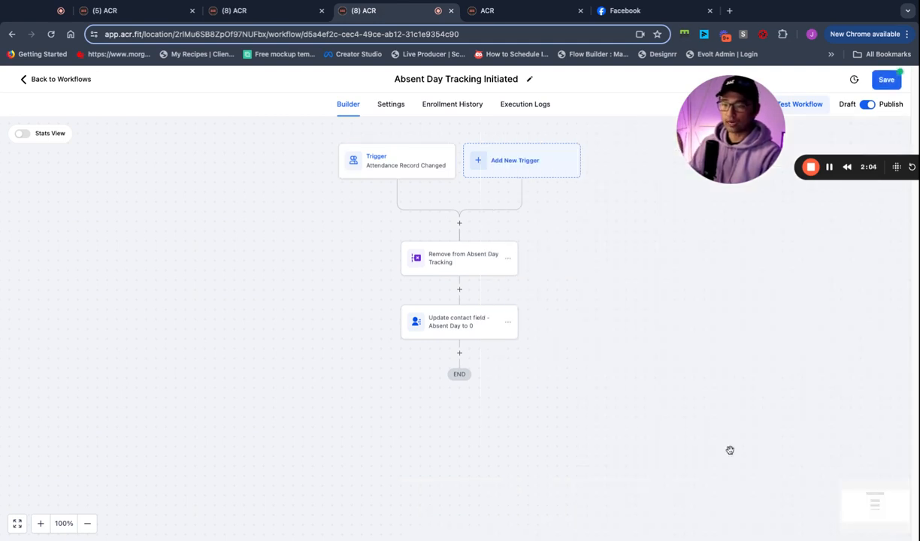
{"action": "left_click", "coordinate": [465, 272]}
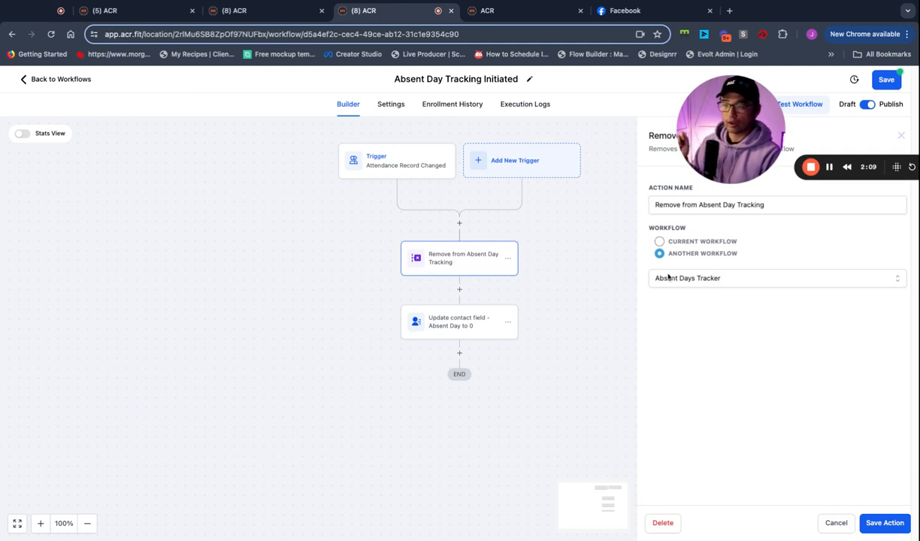
{"action": "left_click", "coordinate": [438, 316]}
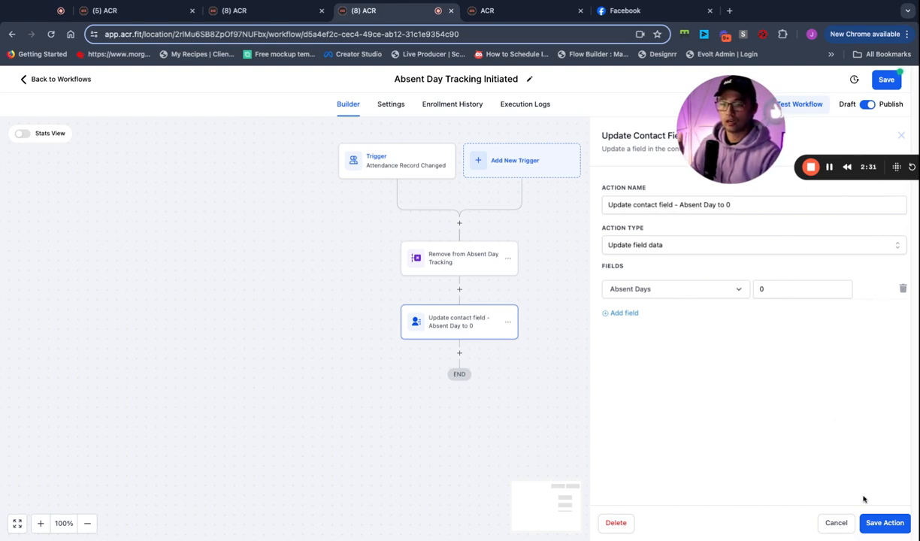
{"action": "left_click", "coordinate": [871, 524]}
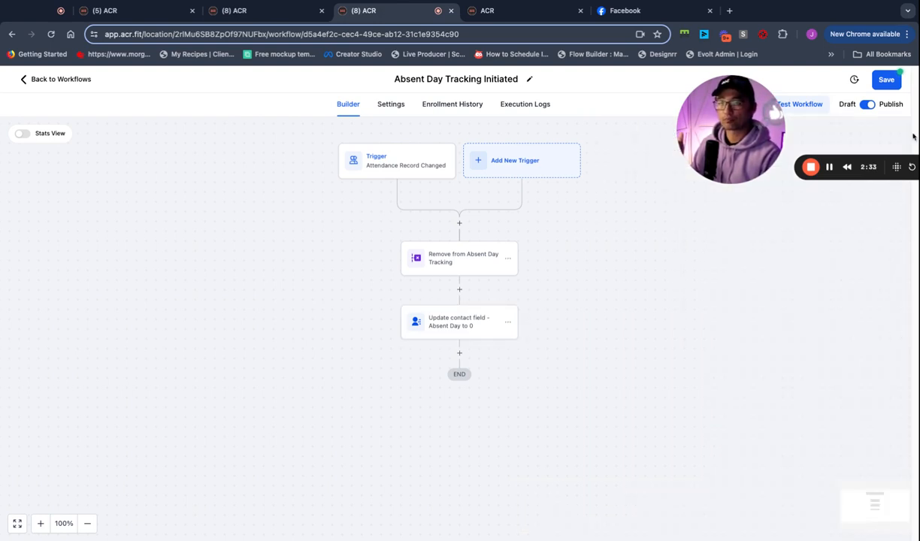
{"action": "left_click", "coordinate": [885, 80]}
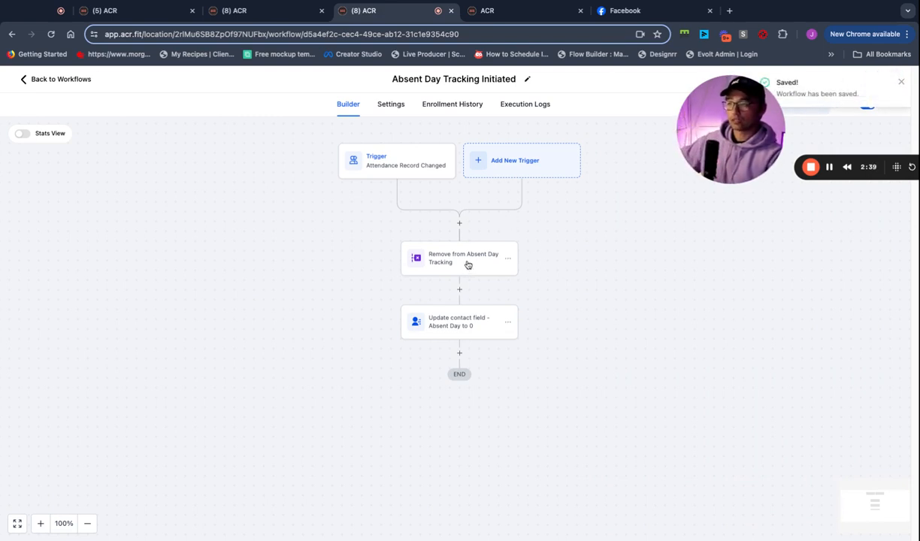
Step: Check the Absent Days reset action, then review and save the Attendance Record Changed trigger in the Absent Days Tracker workflow
{"action": "left_click", "coordinate": [455, 316]}
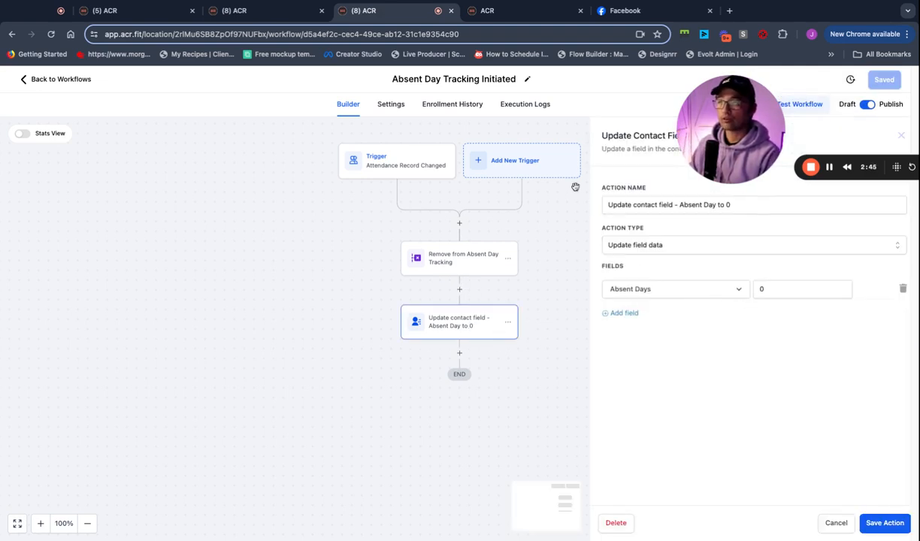
{"action": "left_click", "coordinate": [542, 10]}
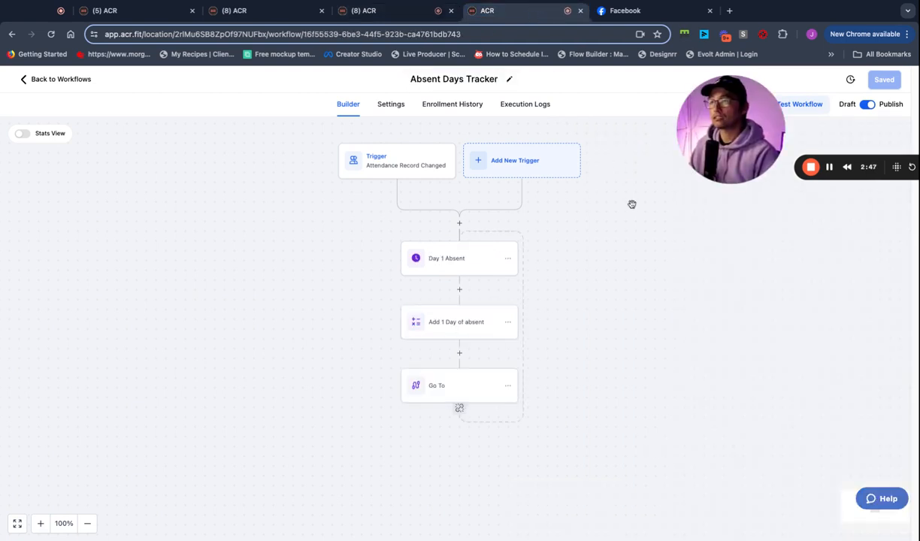
{"action": "left_click", "coordinate": [401, 175]}
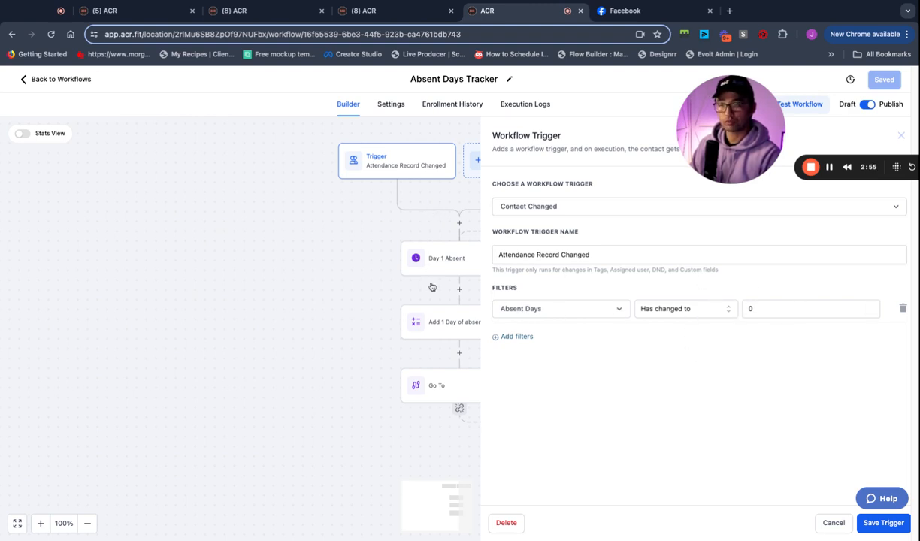
{"action": "left_click", "coordinate": [883, 522]}
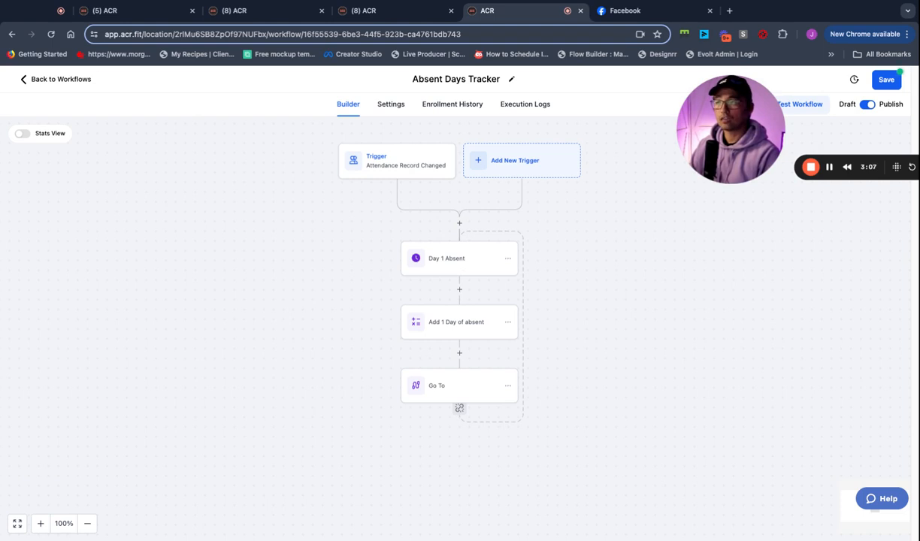
{"action": "left_click", "coordinate": [884, 80]}
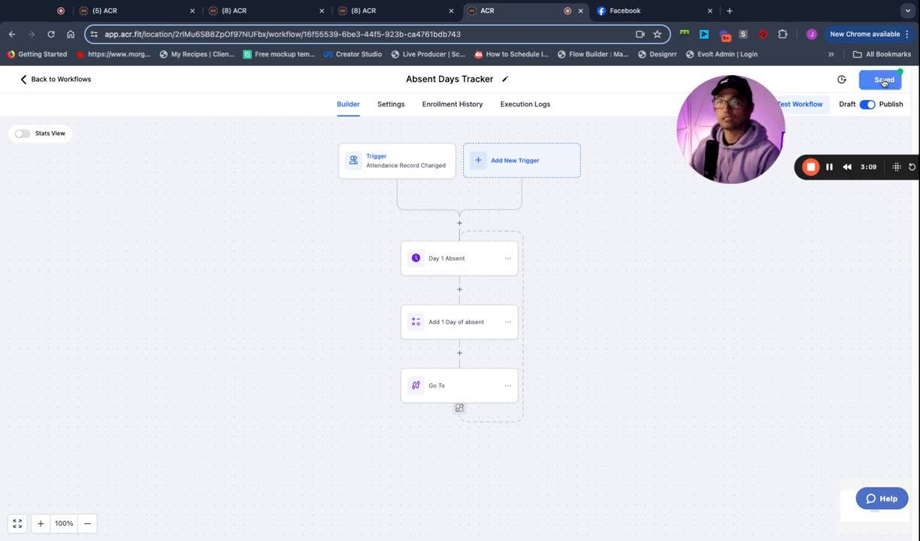
Step: Review the Day 1 Absent wait, keep the Absent Days math operation adding 1, and save the Absent Days Tracker workflow
{"action": "left_click", "coordinate": [486, 262]}
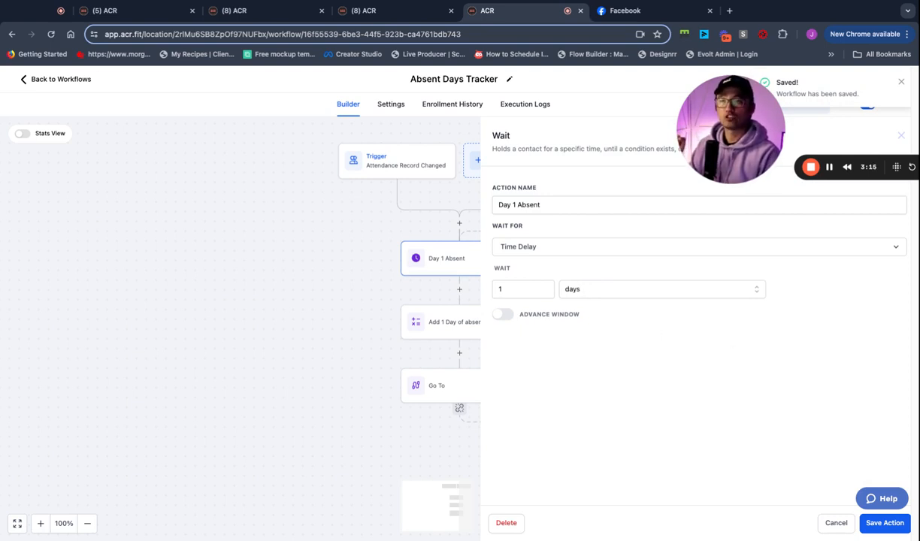
{"action": "left_click", "coordinate": [886, 525]}
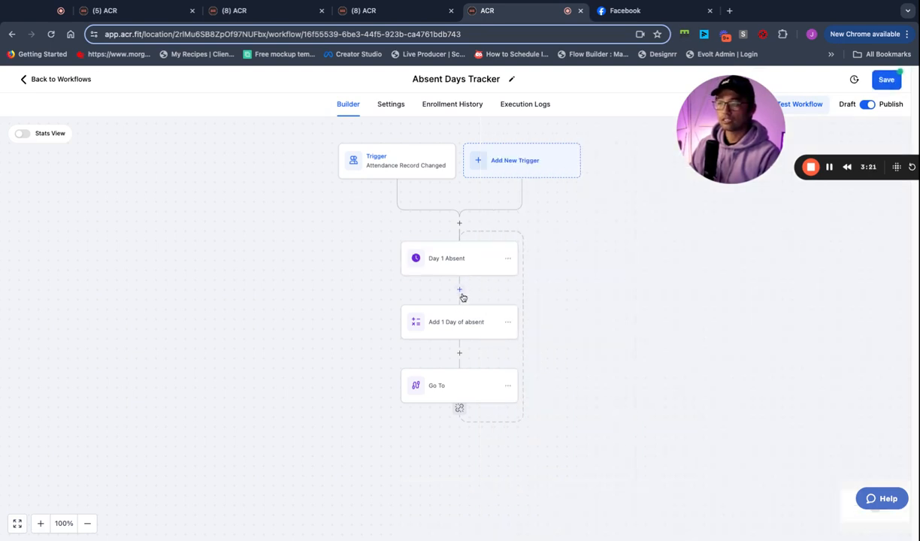
{"action": "left_click", "coordinate": [464, 320]}
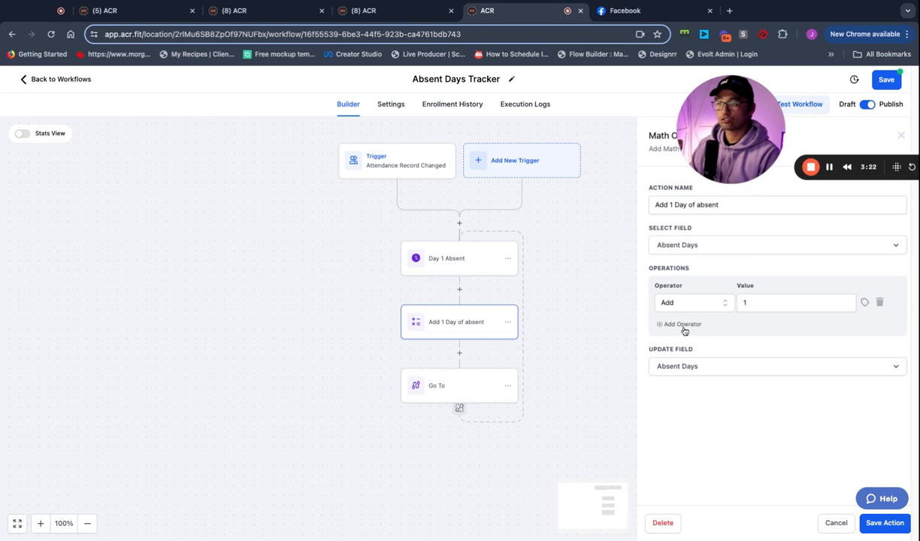
{"action": "left_click", "coordinate": [744, 302]}
{"action": "type", "text": "1"}
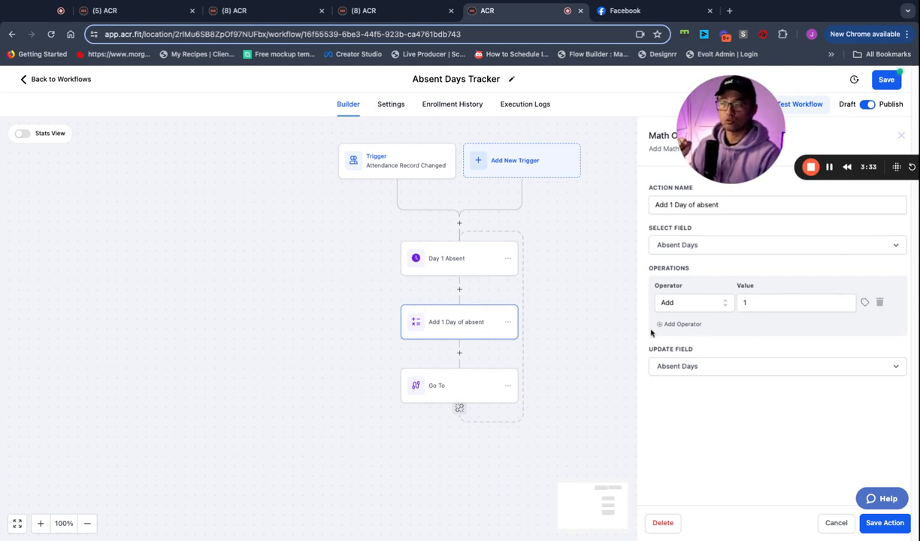
{"action": "left_click", "coordinate": [885, 523]}
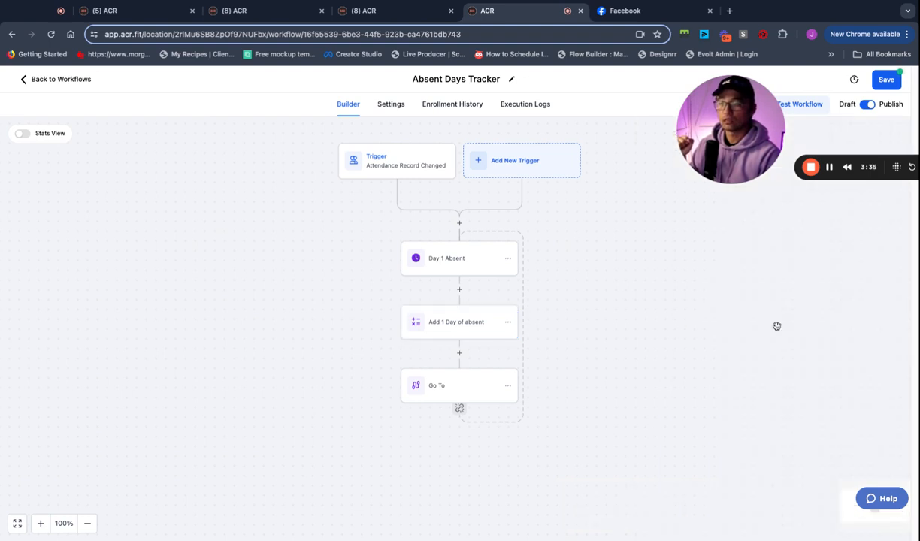
{"action": "left_click", "coordinate": [886, 79]}
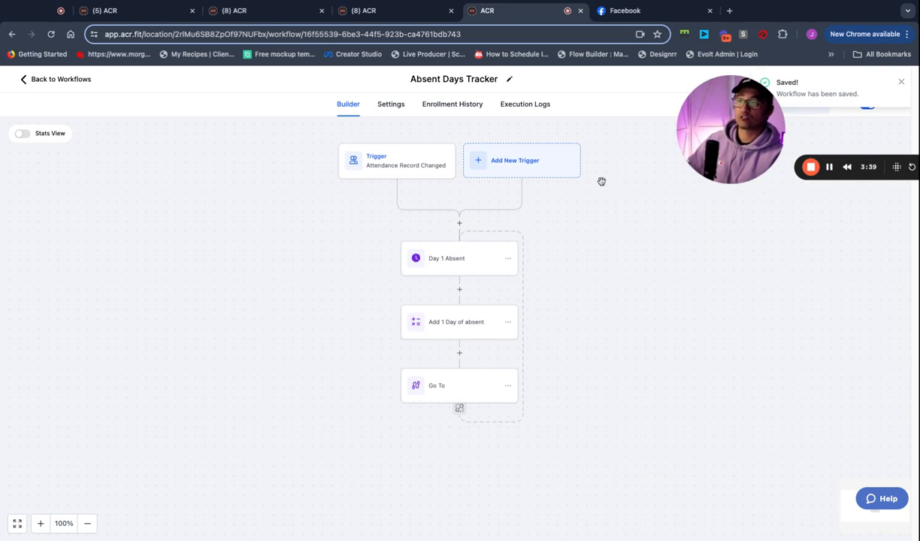
Step: Recheck the trigger, the workflow removal and the Absent Days reset in Absent Day Tracking Initiated against the Absent Days Tracker workflow
{"action": "left_click", "coordinate": [411, 19]}
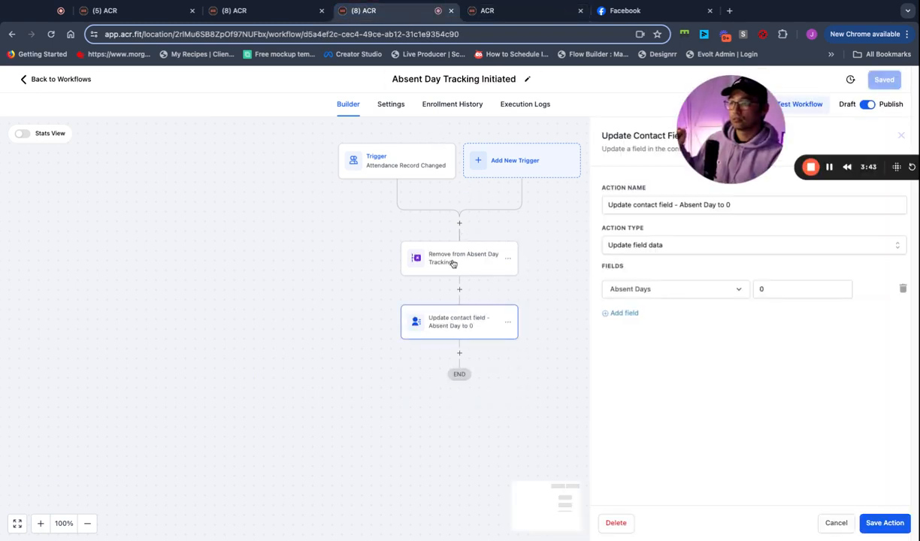
{"action": "left_click", "coordinate": [455, 262]}
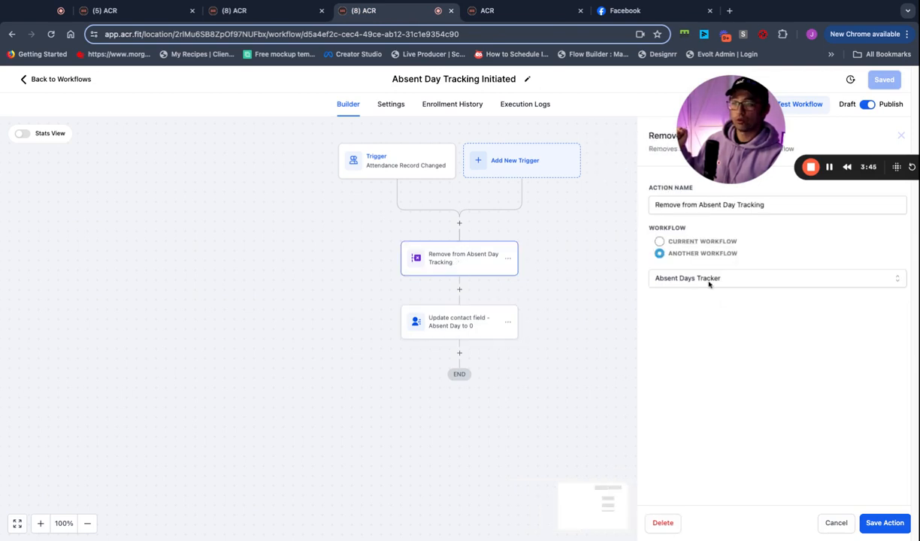
{"action": "left_click", "coordinate": [416, 164]}
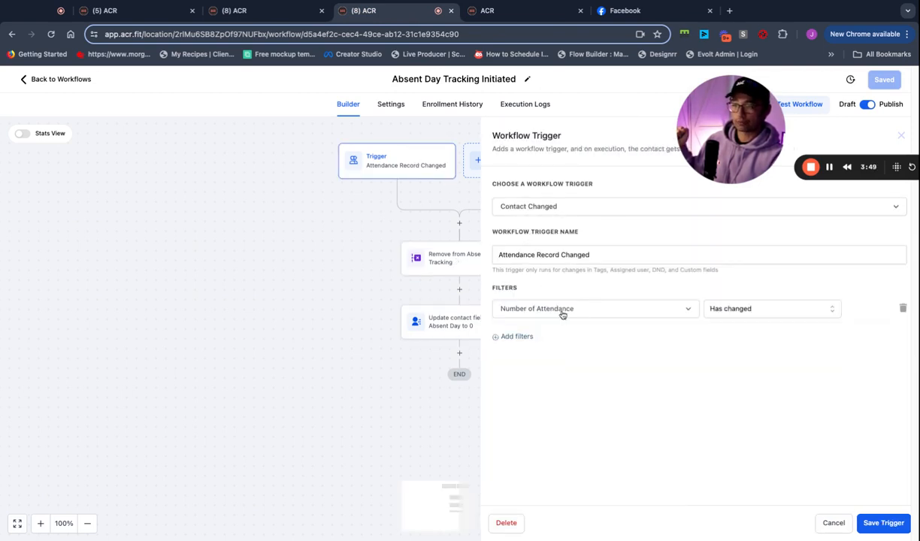
{"action": "left_click", "coordinate": [433, 260]}
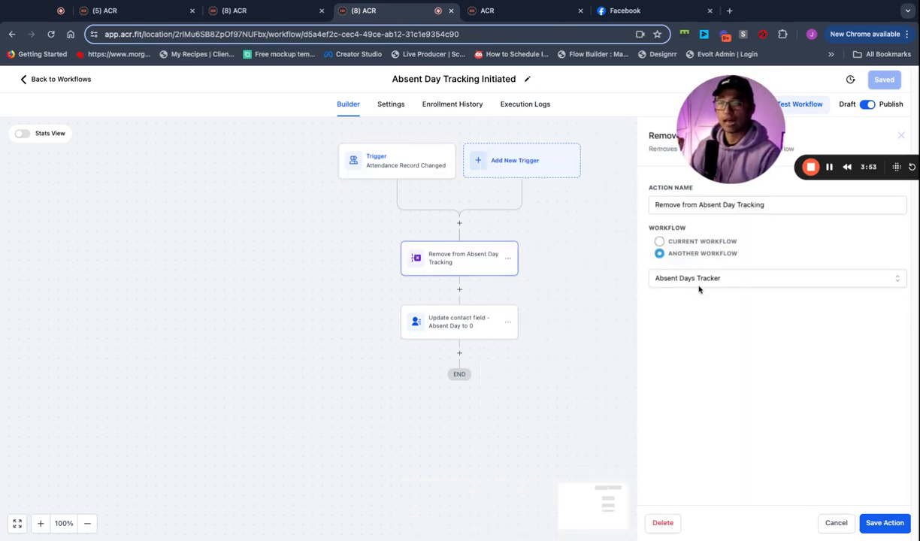
{"action": "left_click", "coordinate": [540, 11]}
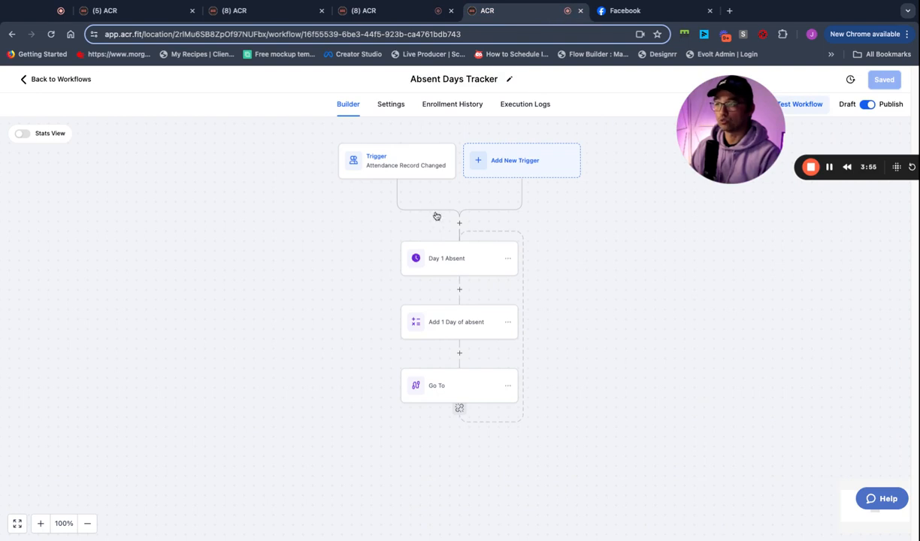
{"action": "left_click", "coordinate": [395, 11]}
{"action": "left_click", "coordinate": [455, 322]}
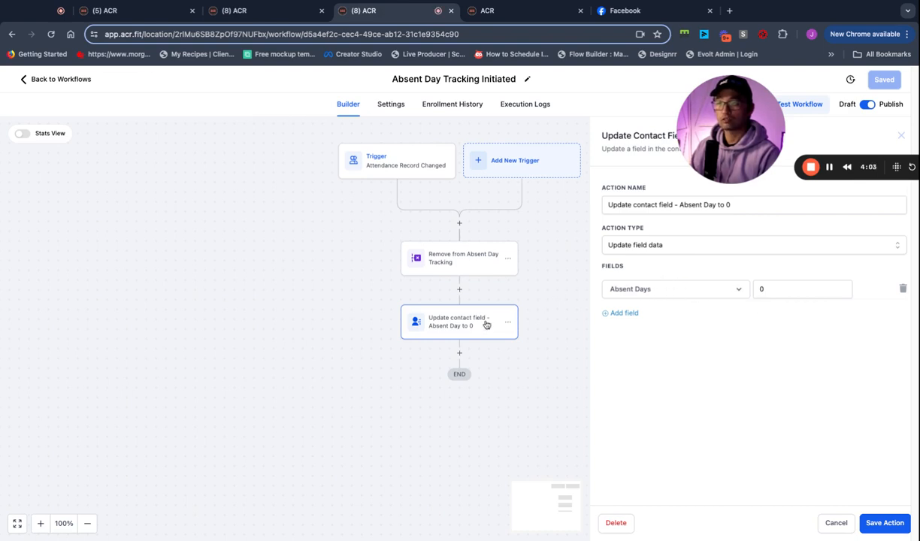
Step: Add a time-delay Wait action named "Wait 10s" of 0.1 minutes between the Absent Day Tracking removal and the contact field update
{"action": "left_click", "coordinate": [460, 289]}
{"action": "type", "text": "w"}
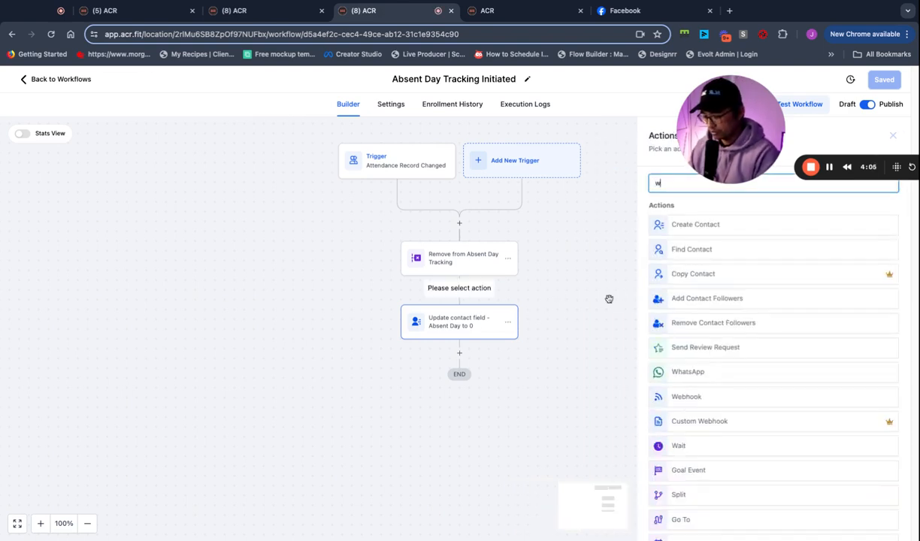
{"action": "type", "text": "ait"}
{"action": "left_click", "coordinate": [662, 223]}
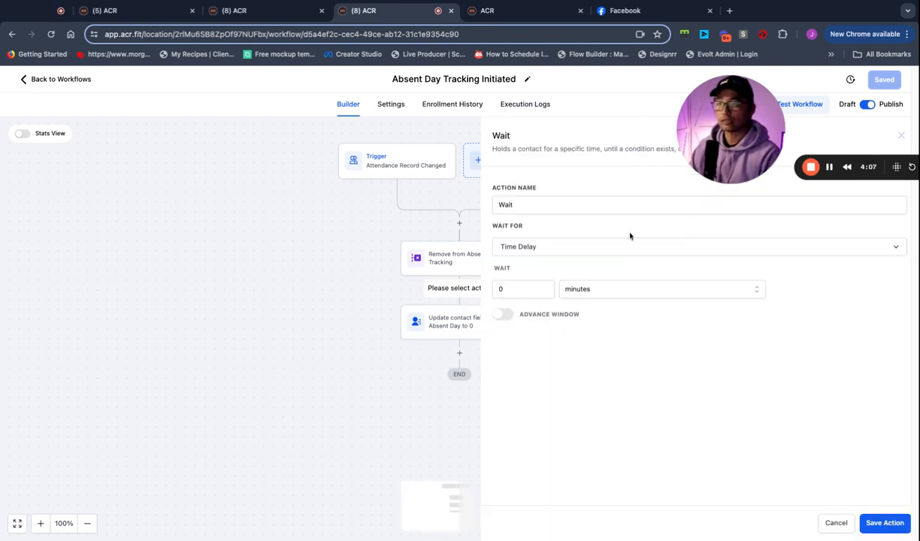
{"action": "left_click", "coordinate": [537, 205]}
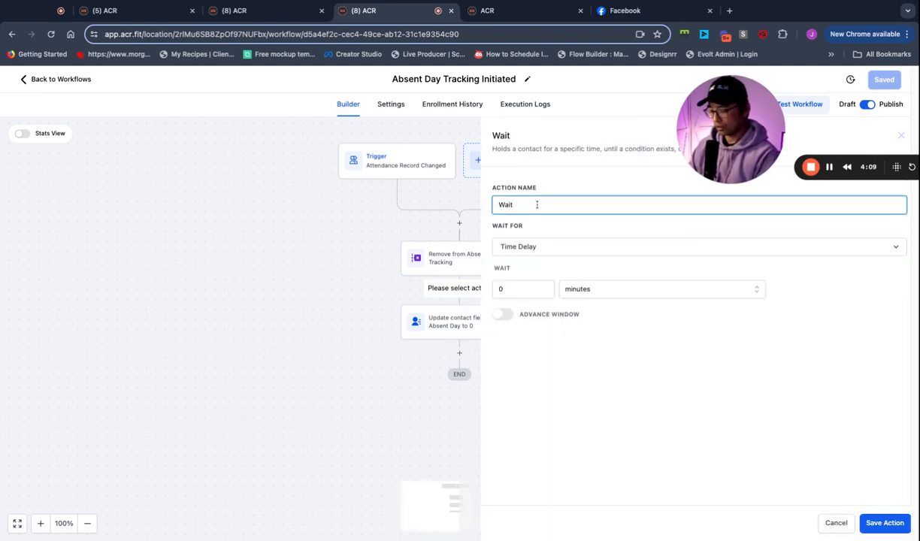
{"action": "type", "text": "10s"}
{"action": "left_click", "coordinate": [524, 290]}
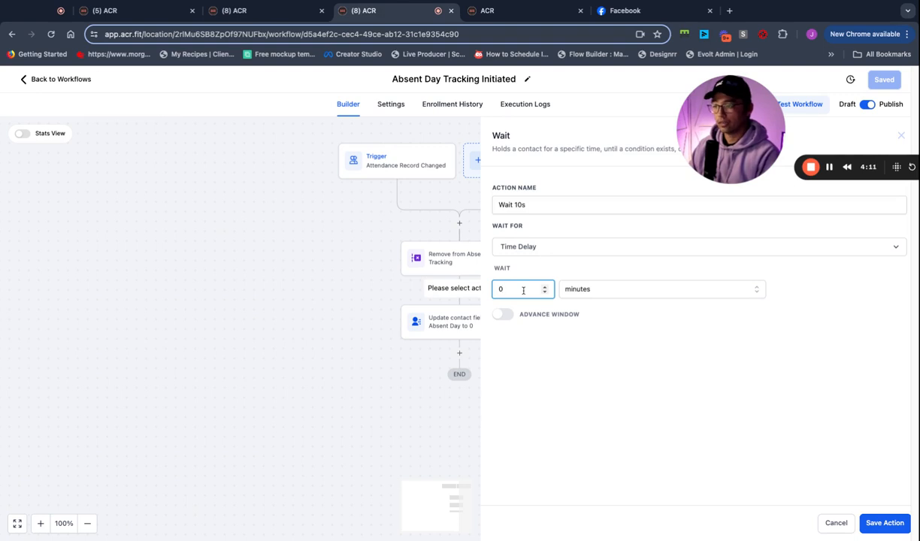
{"action": "type", "text": ".1"}
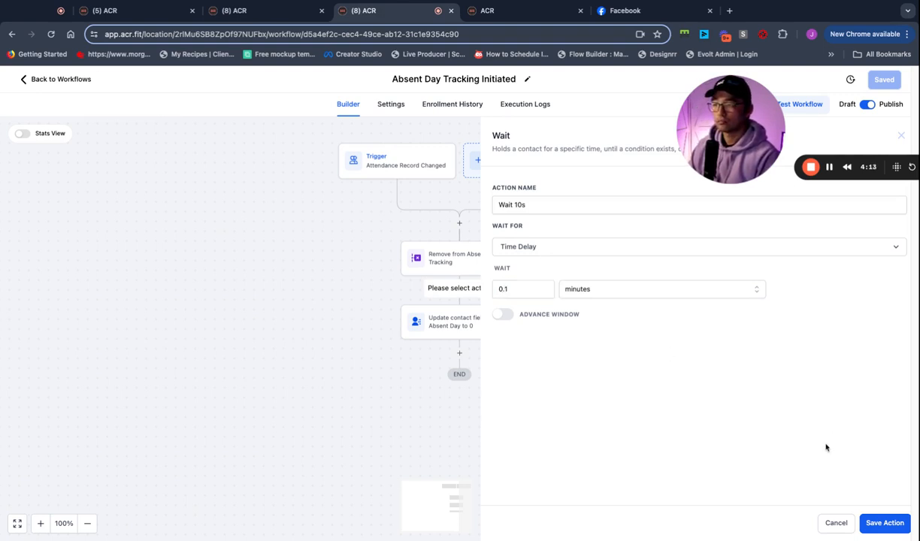
{"action": "left_click", "coordinate": [885, 523]}
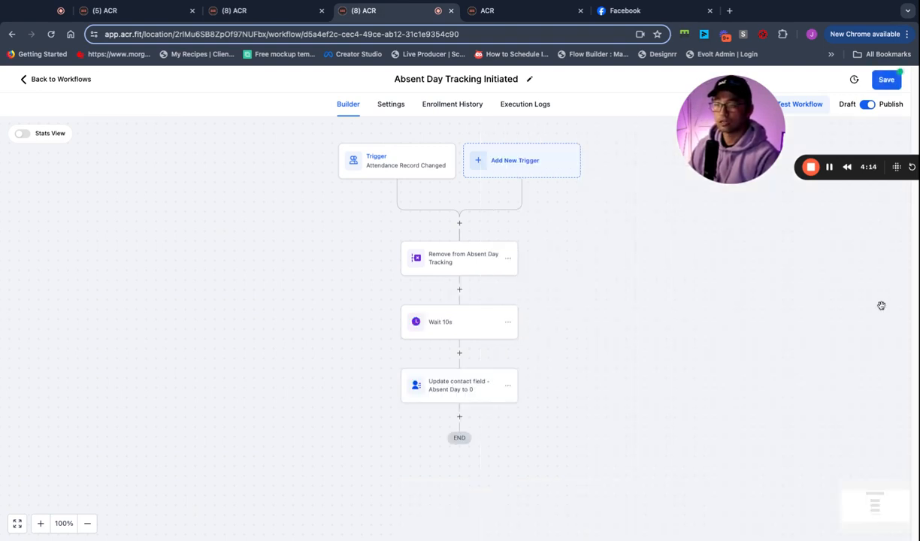
Step: Save the Absent Day Tracking Initiated workflow and review its workflow removal, Wait 10s and contact field update actions
{"action": "left_click", "coordinate": [886, 79]}
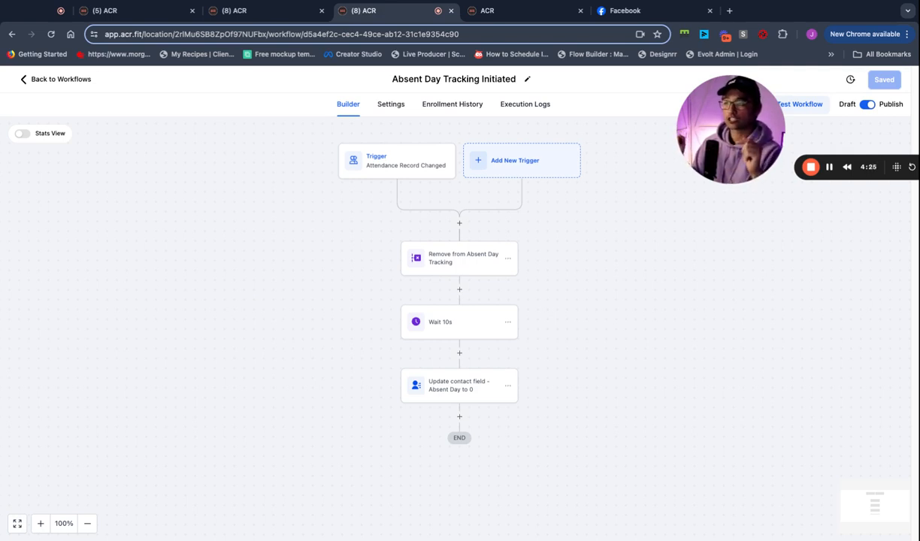
{"action": "left_click", "coordinate": [452, 259]}
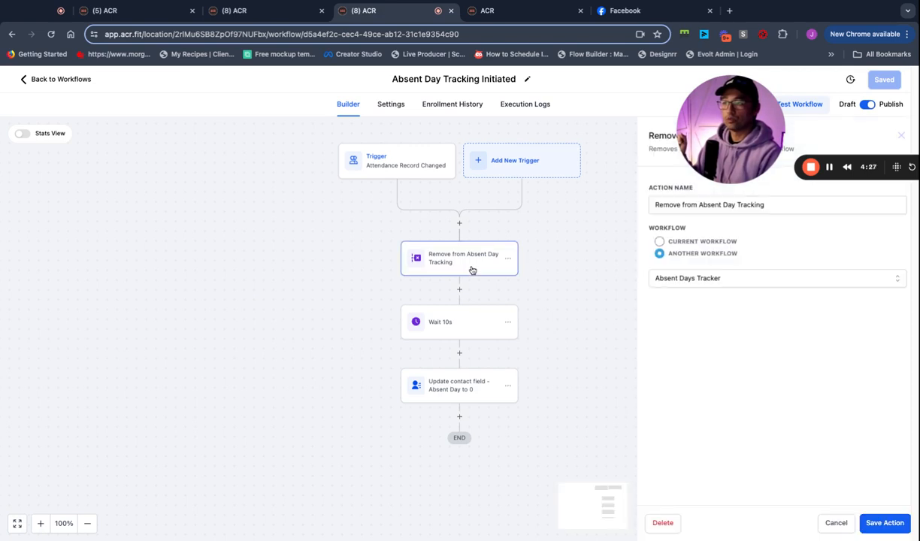
{"action": "left_click", "coordinate": [455, 323]}
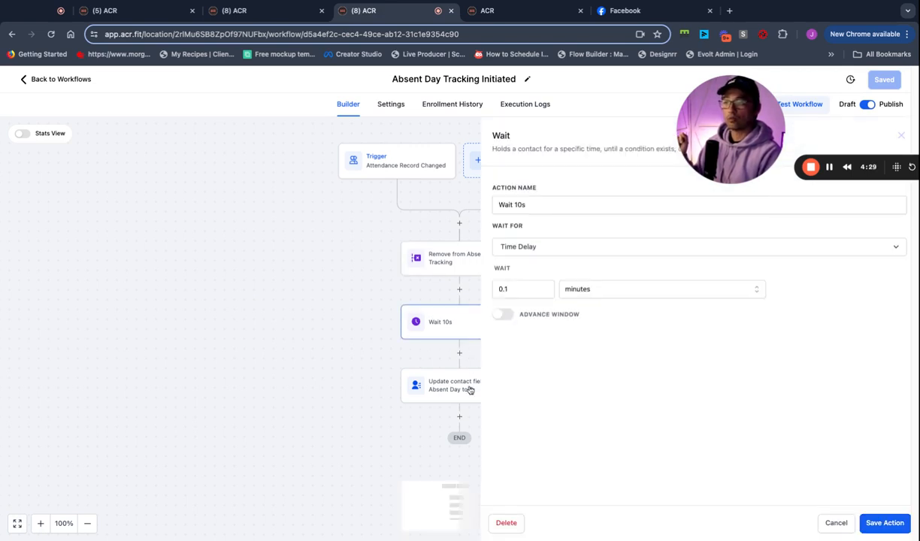
{"action": "left_click", "coordinate": [462, 395]}
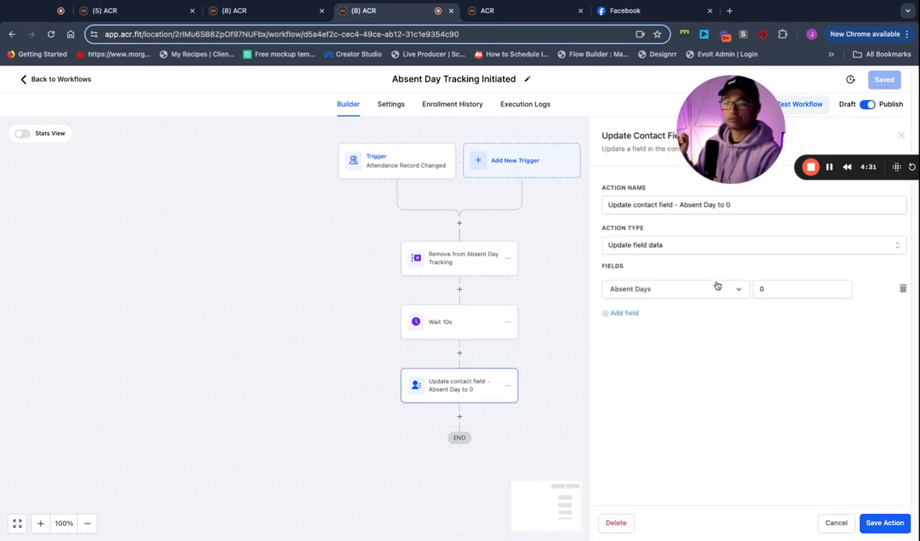
Step: Leave the Absent Days Tracker workflow and open Absent Nurture - 14 Days from the 4.1 Member Attendance Retention folder
{"action": "left_click", "coordinate": [517, 10]}
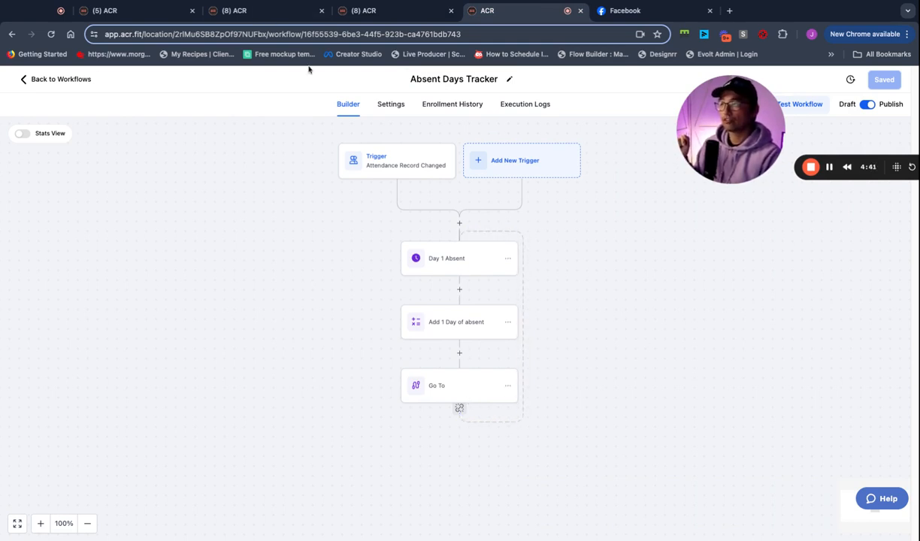
{"action": "left_click", "coordinate": [72, 79]}
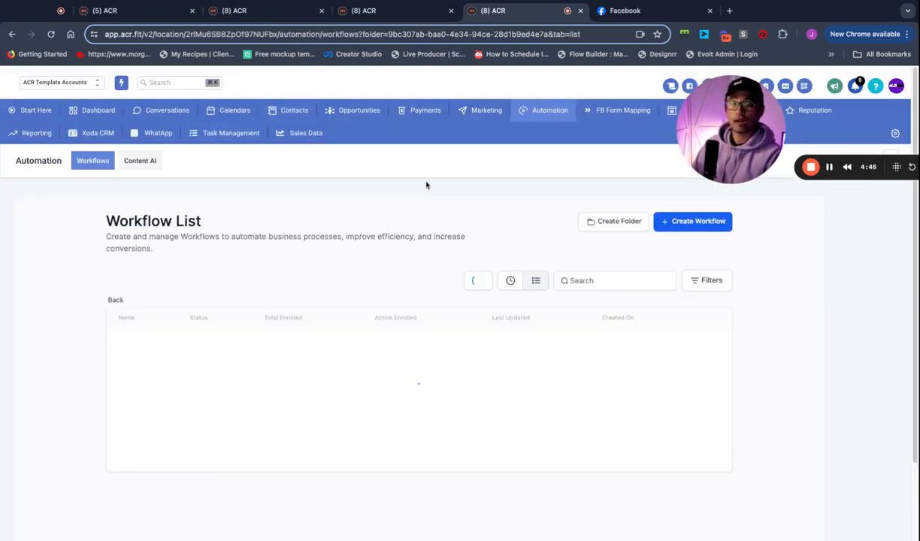
{"action": "scroll", "coordinate": [225, 380], "scroll_direction": "down", "scroll_amount": 1}
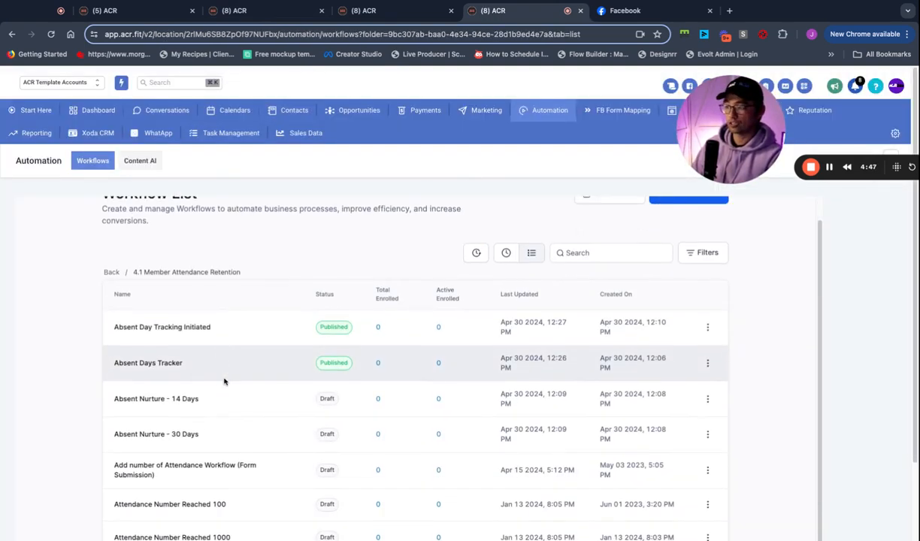
{"action": "left_click", "coordinate": [169, 406]}
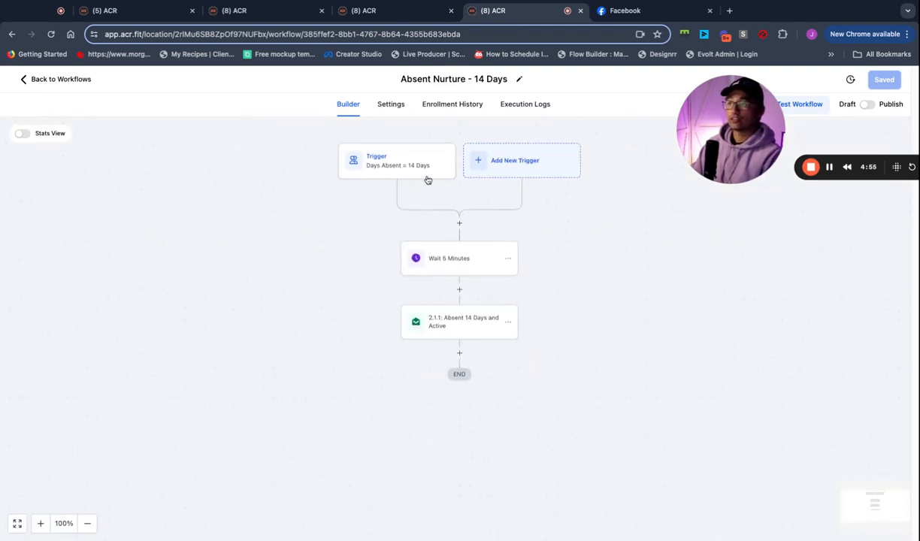
Step: Examine the Days Absent = 14 Days trigger filters and the 2.1.1: Absent 14 Days and Active email action
{"action": "left_click", "coordinate": [412, 169]}
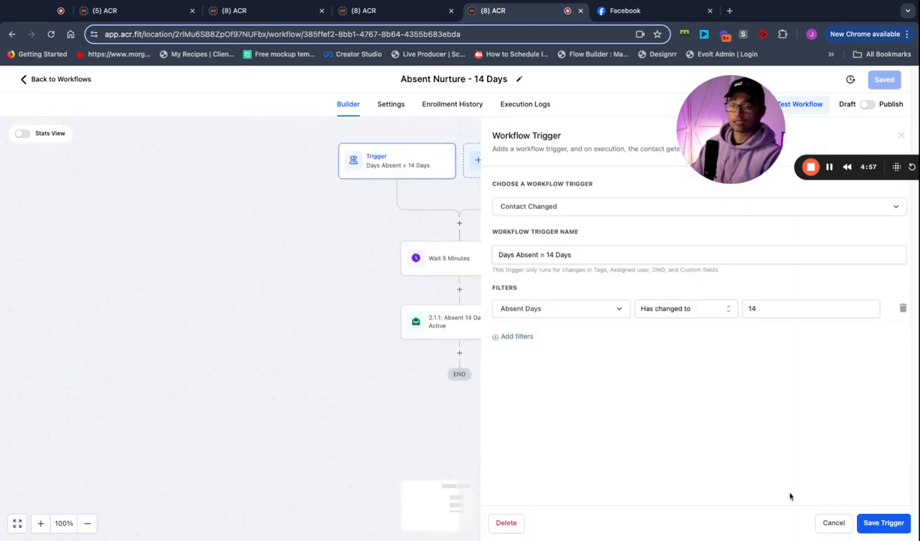
{"action": "left_click", "coordinate": [834, 524]}
{"action": "left_click", "coordinate": [478, 330]}
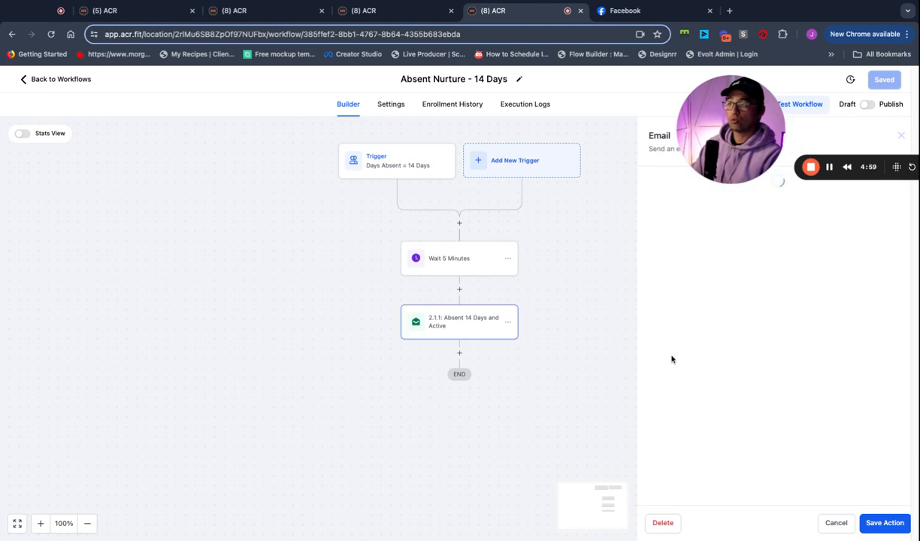
Step: Add a Send SMS action between Wait 5 Minutes and the email, and start its message with "hey"
{"action": "left_click", "coordinate": [460, 290]}
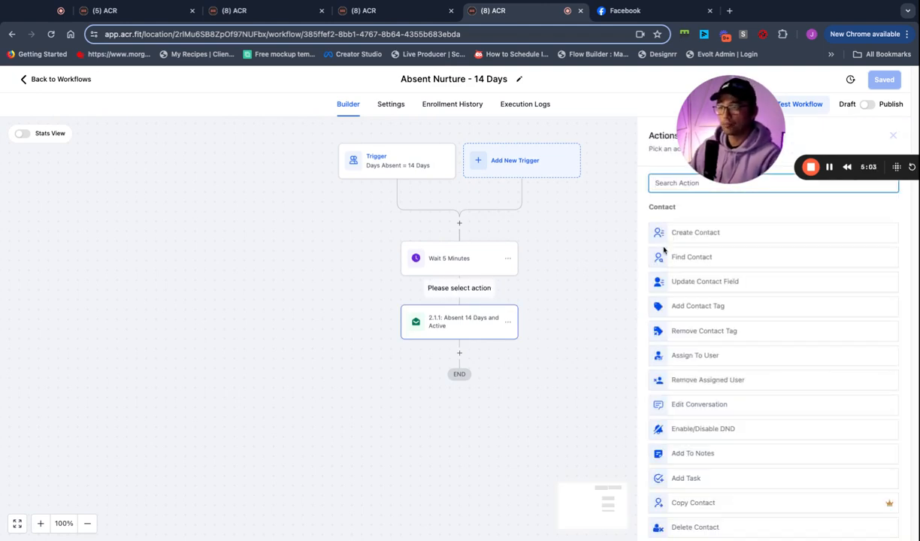
{"action": "type", "text": "ses"}
{"action": "key", "text": "BackSpace"}
{"action": "type", "text": "nd"}
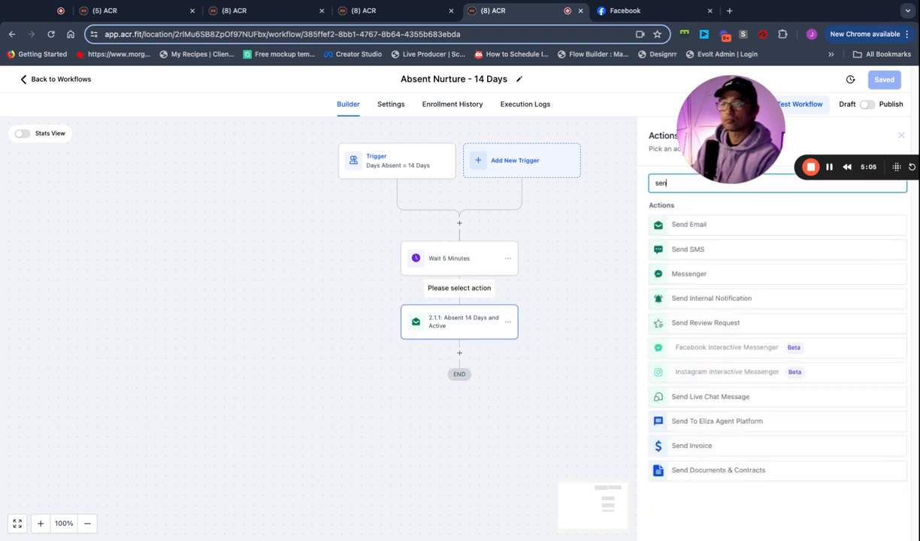
{"action": "left_click", "coordinate": [709, 255]}
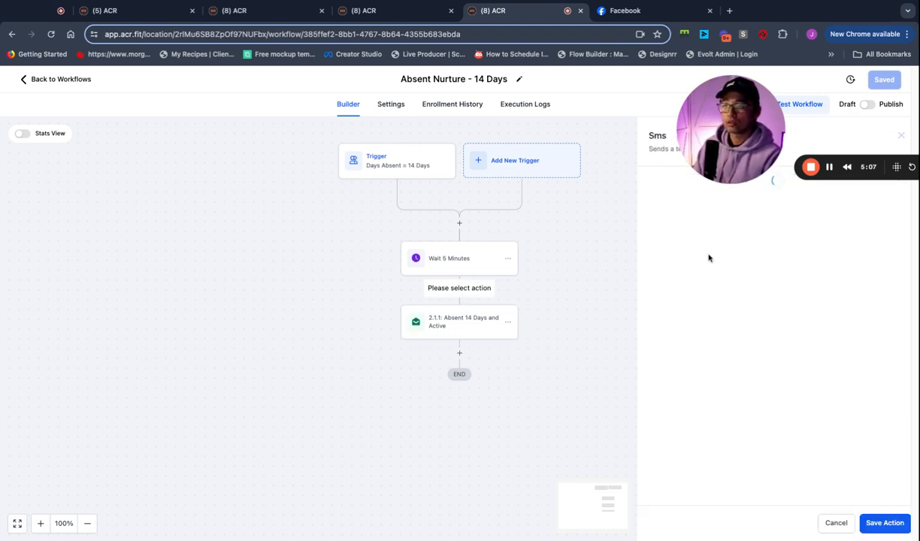
{"action": "left_click", "coordinate": [694, 346]}
{"action": "type", "text": "hey"}
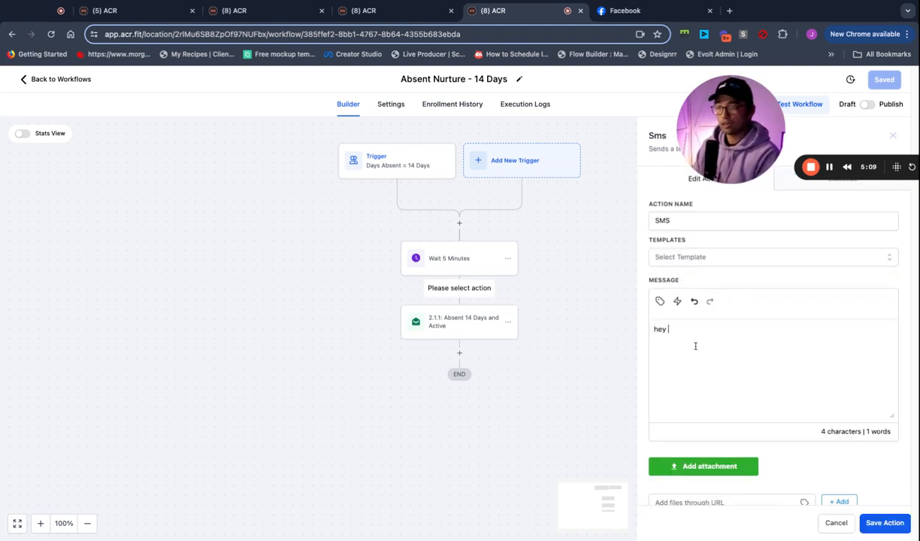
Step: Try the user's First Name custom value after "hey" in the SMS message
{"action": "left_click", "coordinate": [658, 302]}
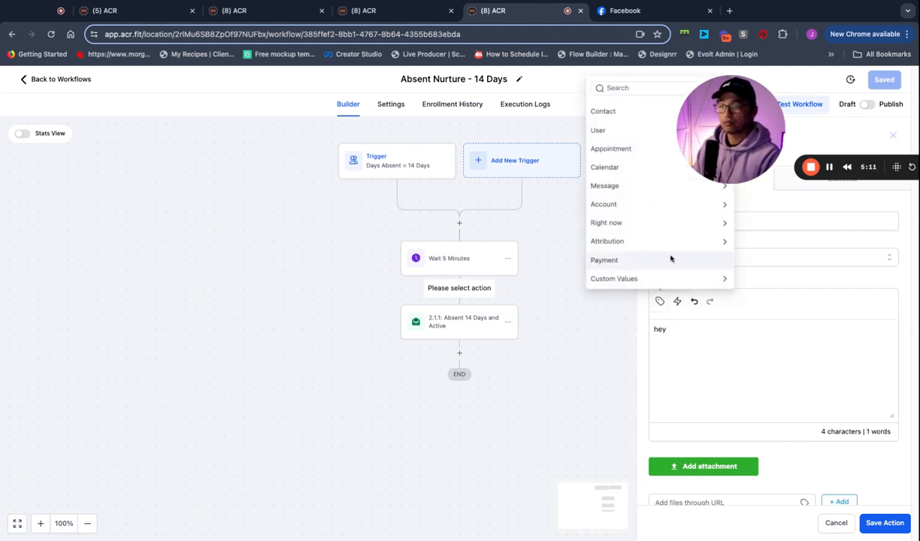
{"action": "left_click", "coordinate": [644, 126]}
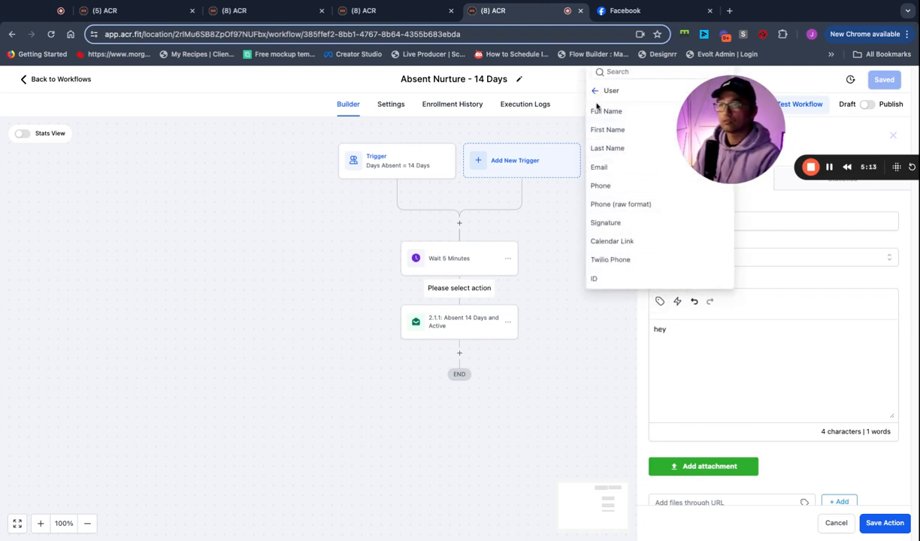
{"action": "left_click", "coordinate": [608, 129]}
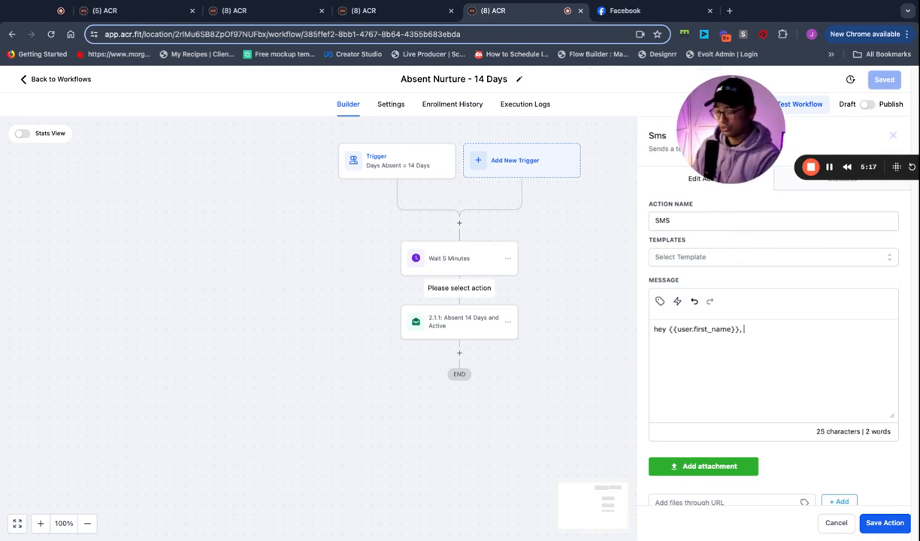
{"action": "triple_click", "coordinate": [746, 329]}
{"action": "type", "text": "hey"}
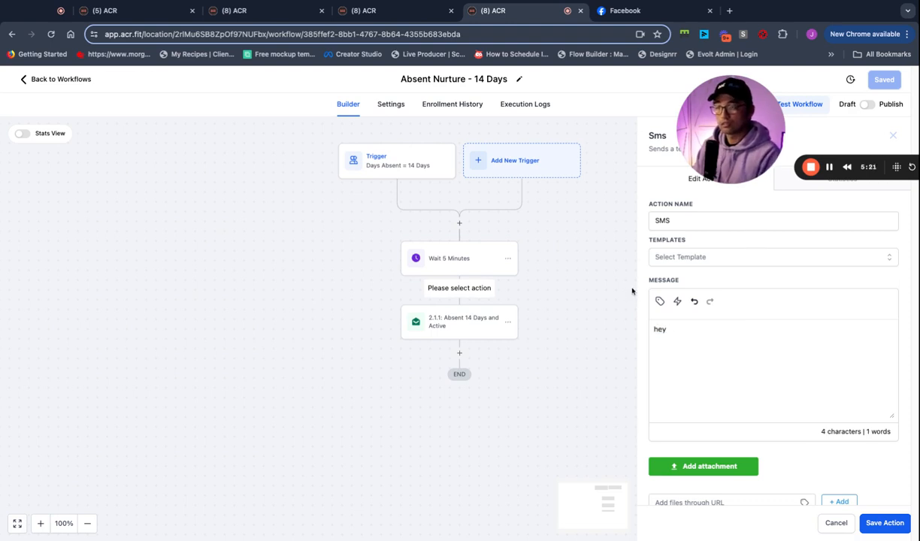
{"action": "left_click", "coordinate": [661, 302]}
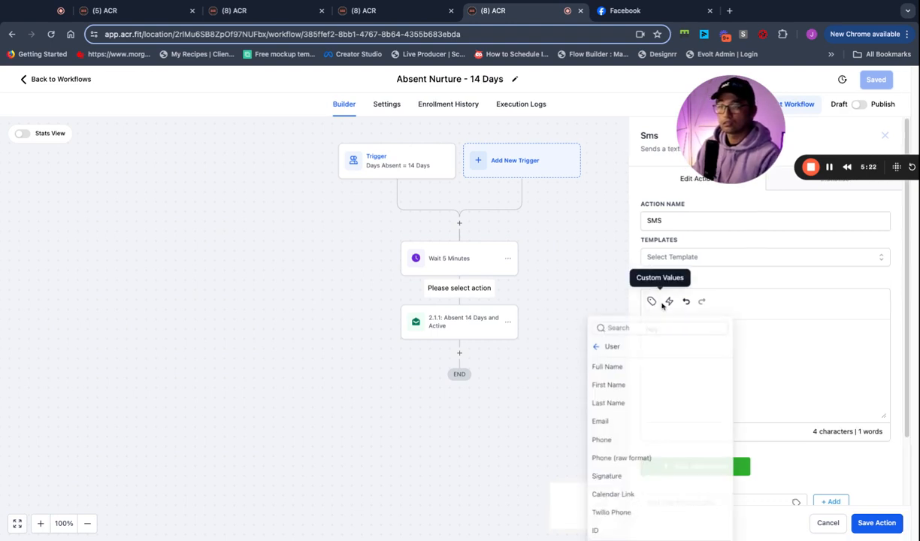
{"action": "left_click", "coordinate": [662, 386]}
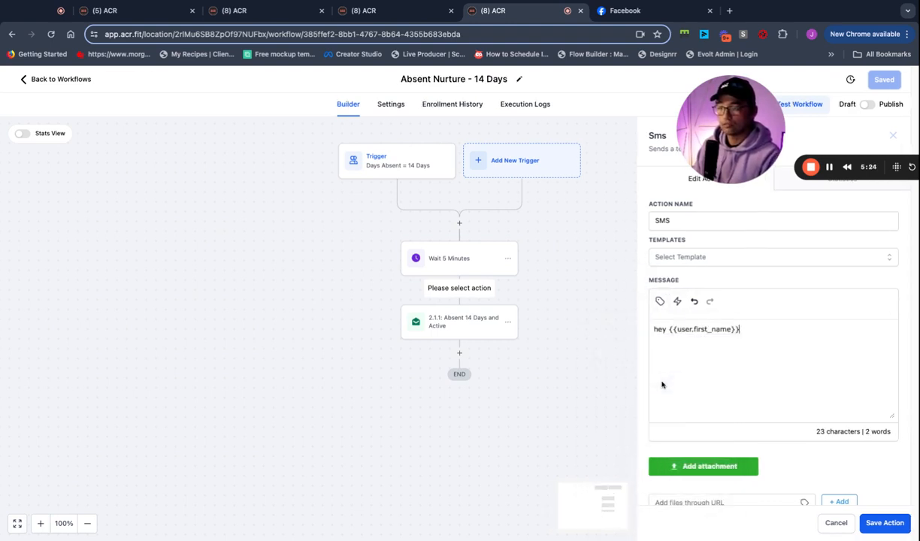
Step: Replace the user's first name value in the SMS greeting with the contact's First Name custom value
{"action": "left_click", "coordinate": [652, 302]}
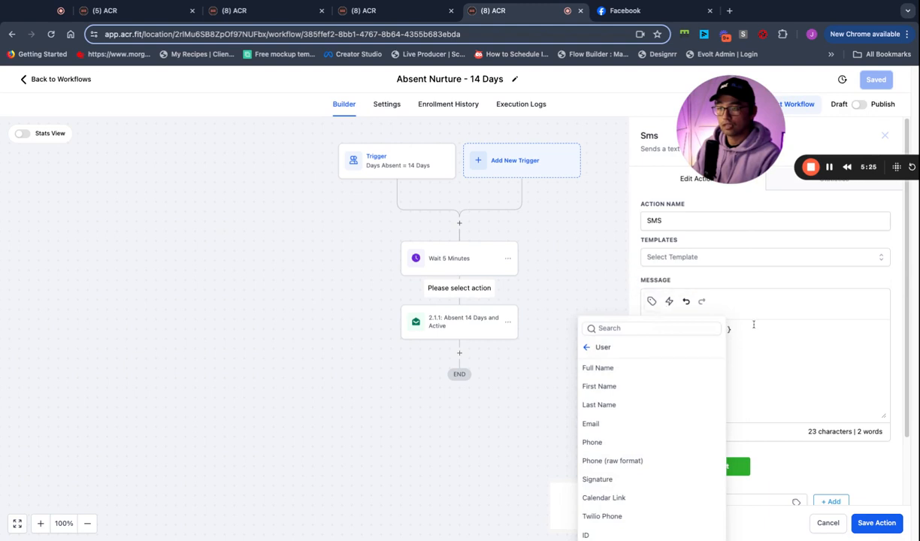
{"action": "left_click", "coordinate": [589, 349]}
{"action": "left_click", "coordinate": [622, 352]}
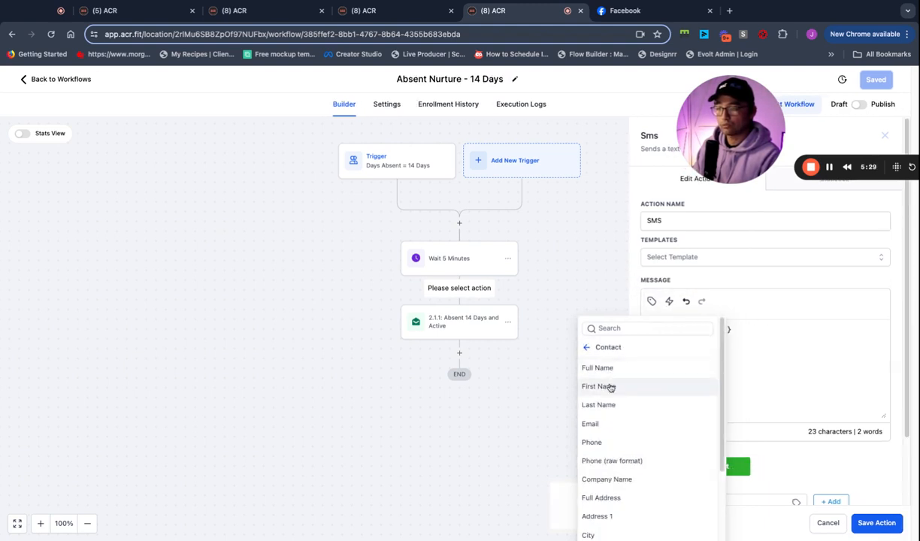
{"action": "left_click", "coordinate": [610, 386]}
{"action": "left_click_drag", "start_coordinate": [738, 330], "coordinate": [669, 329]}
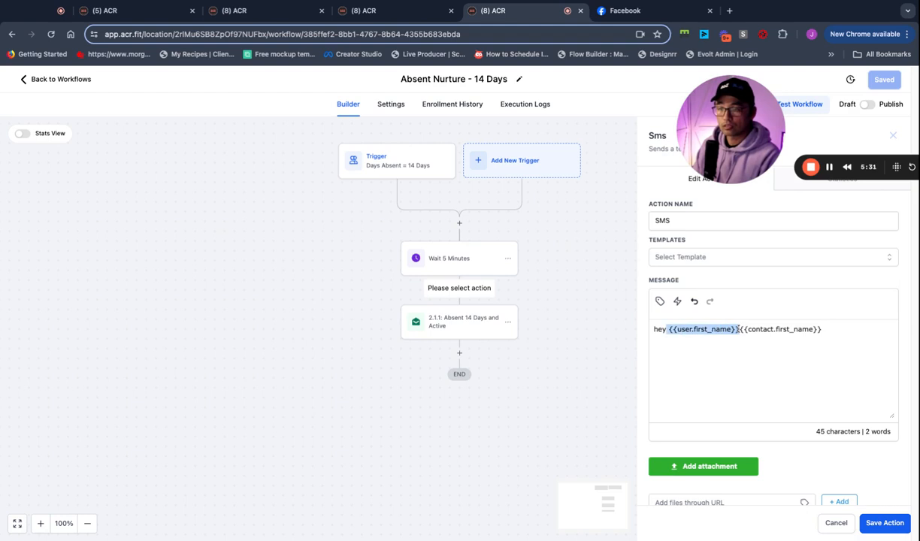
{"action": "key", "text": "BackSpace"}
{"action": "key", "text": "BackSpace"}
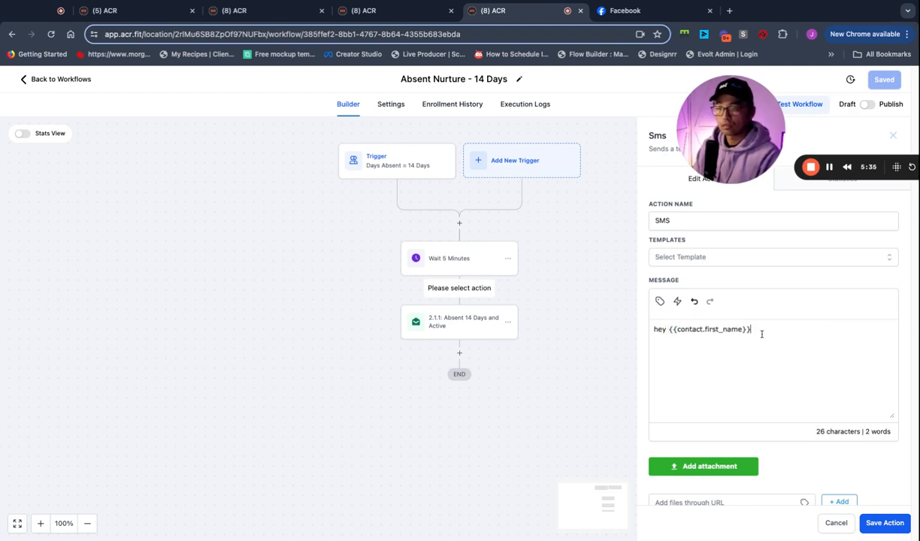
Step: Continue the SMS message after the contact's first name value with ", noticed you. haven't been to the gym for"
{"action": "type", "text": "how"}
{"action": "key", "text": "BackSpace"}
{"action": "key", "text": "BackSpace"}
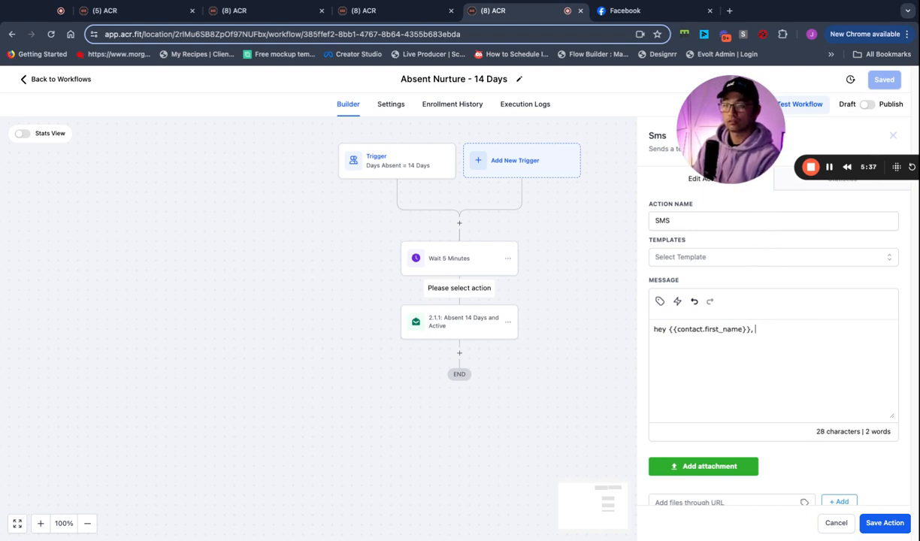
{"action": "type", "text": "noticed "}
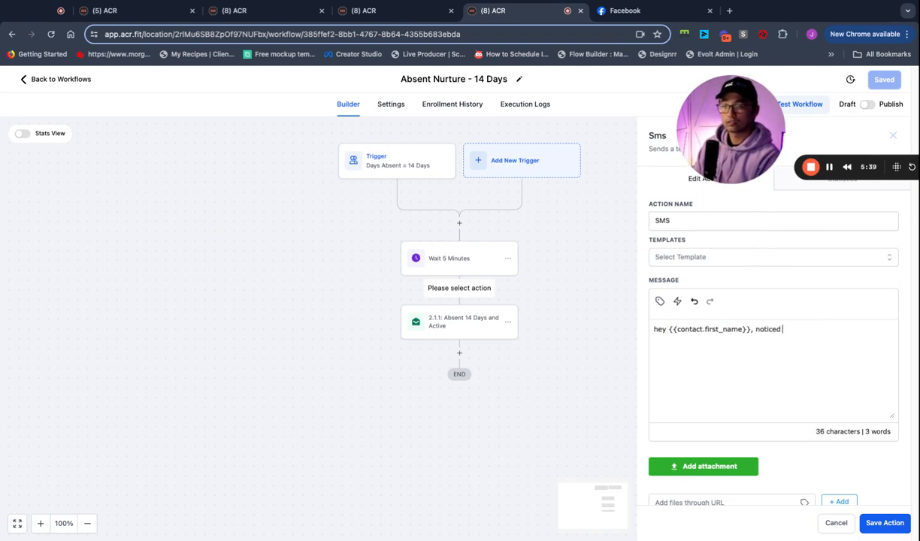
{"action": "type", "text": "you. haven't been t"}
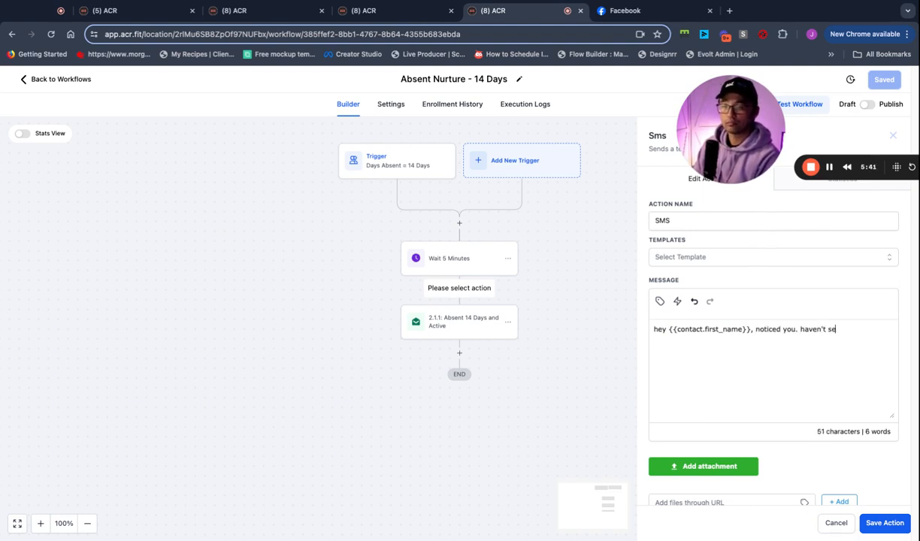
{"action": "type", "text": "o the gym for"}
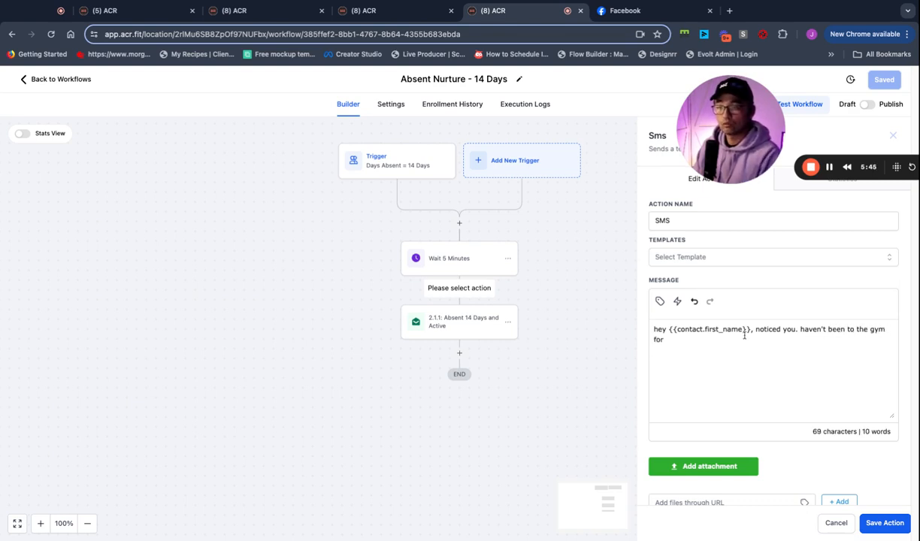
Step: Insert the contact's Absent Days custom value after "for" in the SMS message
{"action": "left_click", "coordinate": [660, 301]}
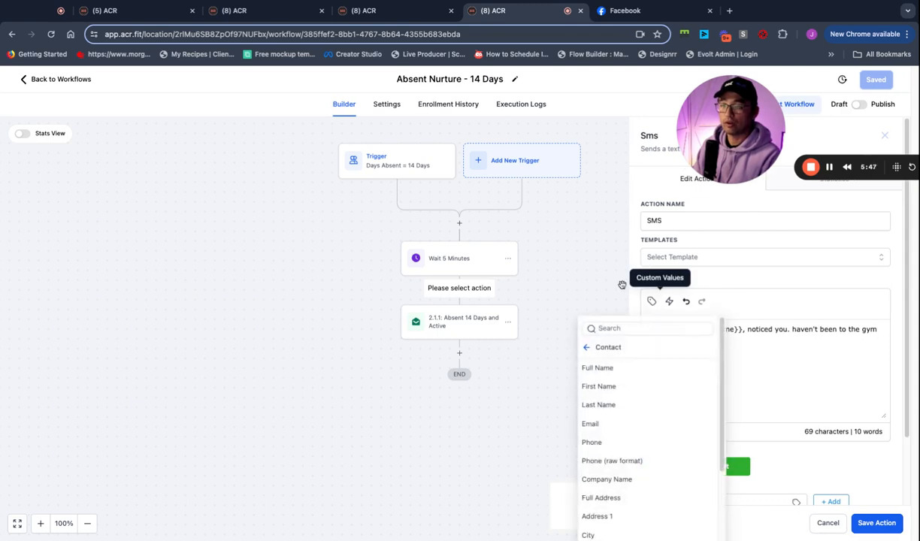
{"action": "left_click", "coordinate": [594, 328]}
{"action": "type", "text": "ab"}
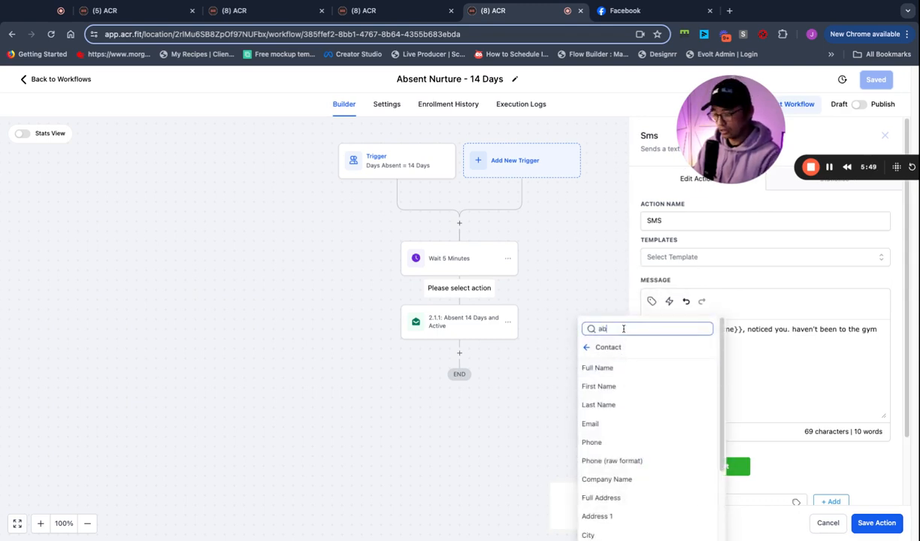
{"action": "type", "text": "se"}
{"action": "left_click", "coordinate": [625, 351]}
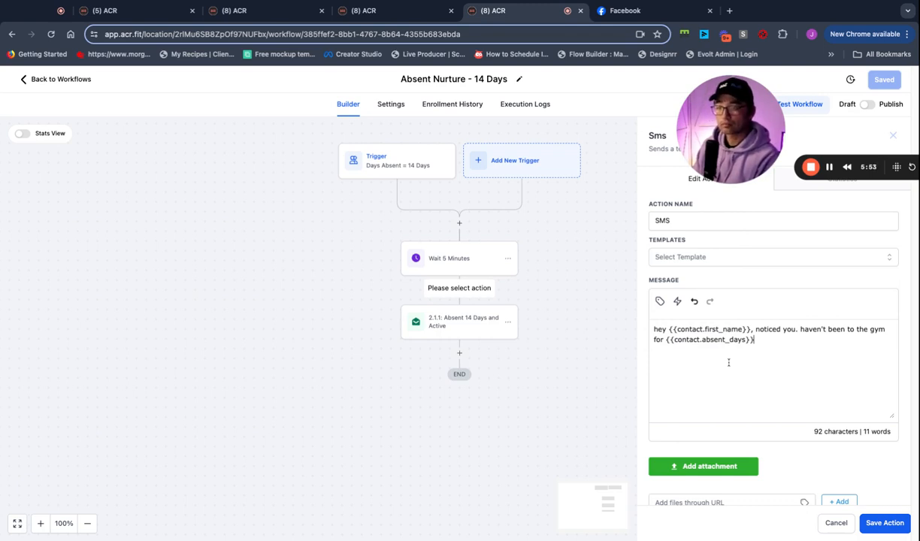
Step: Continue the SMS message after the absent days value with ", just want to reach out to see if everything is ok"
{"action": "type", "text": ", just want to"}
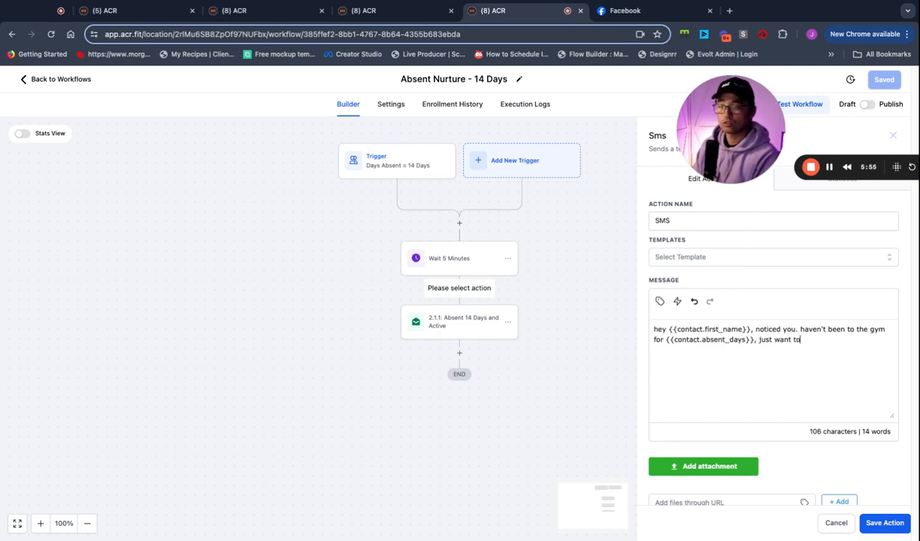
{"action": "type", "text": " reach out to"}
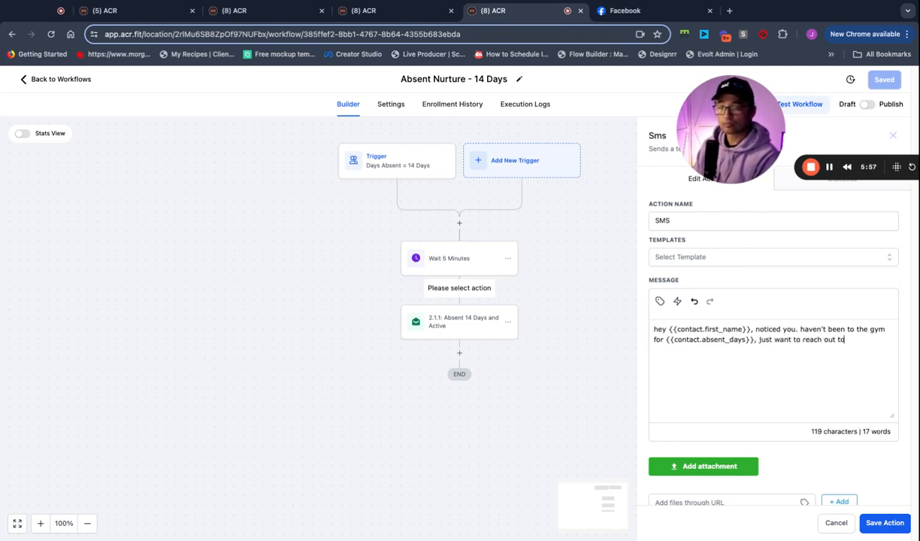
{"action": "type", "text": " see if"}
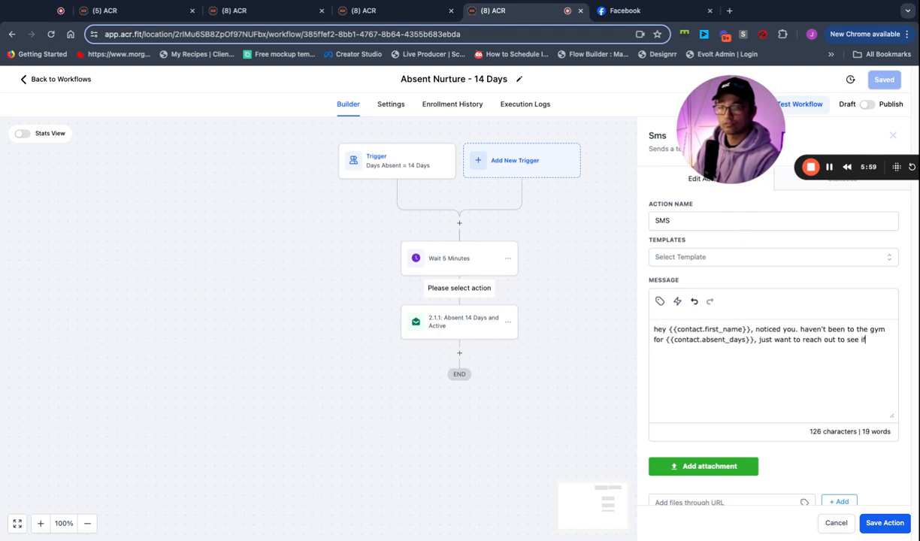
{"action": "type", "text": " wevery"}
{"action": "key", "text": "BackSpace"}
{"action": "key", "text": "BackSpace"}
{"action": "key", "text": "BackSpace"}
{"action": "type", "text": "everthing"}
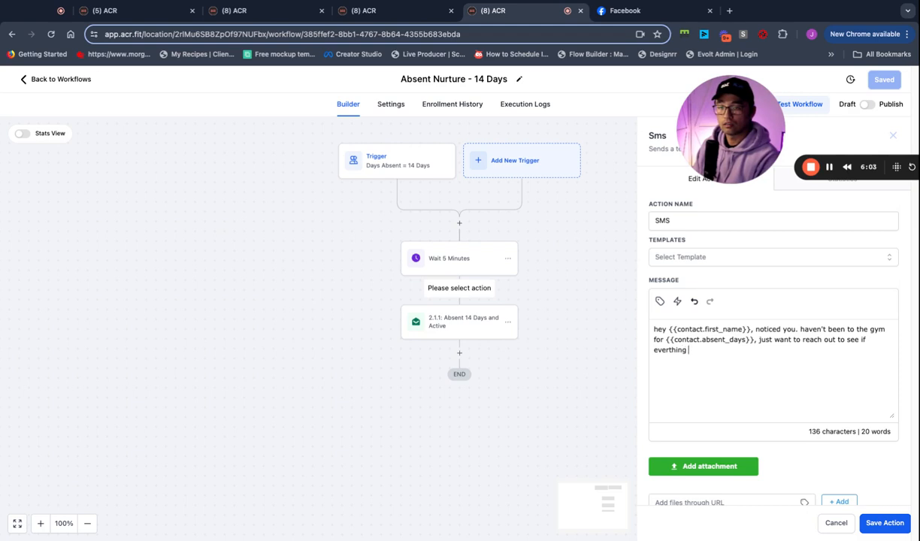
{"action": "key", "text": "BackSpace"}
{"action": "key", "text": "BackSpace"}
{"action": "key", "text": "BackSpace"}
{"action": "key", "text": "BackSpace"}
{"action": "key", "text": "BackSpace"}
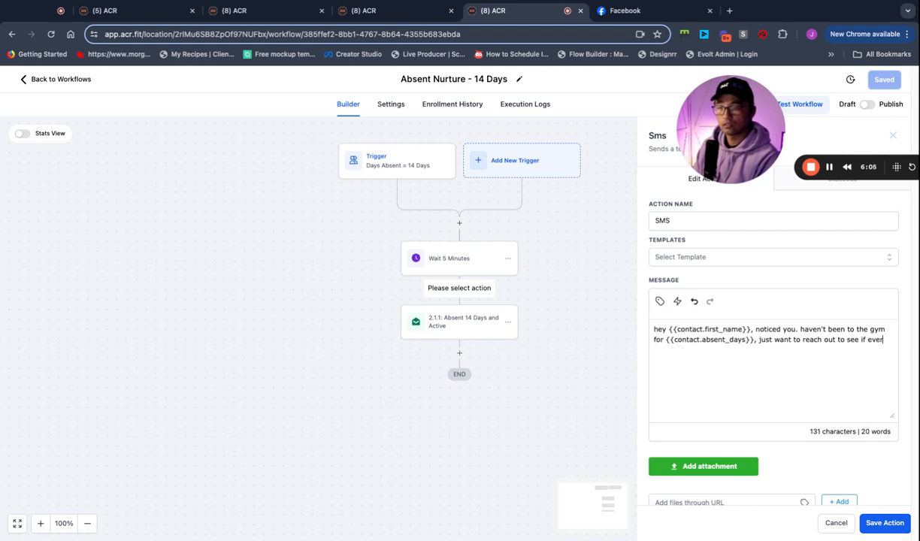
{"action": "type", "text": "ythign is"}
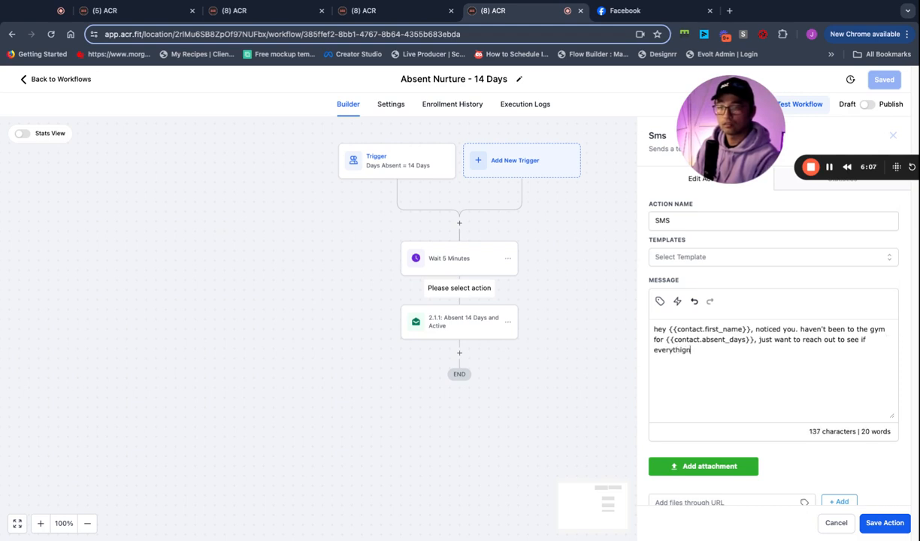
{"action": "key", "text": "BackSpace"}
{"action": "key", "text": "BackSpace"}
{"action": "key", "text": "BackSpace"}
{"action": "key", "text": "BackSpace"}
{"action": "key", "text": "BackSpace"}
{"action": "type", "text": "ng  is ok"}
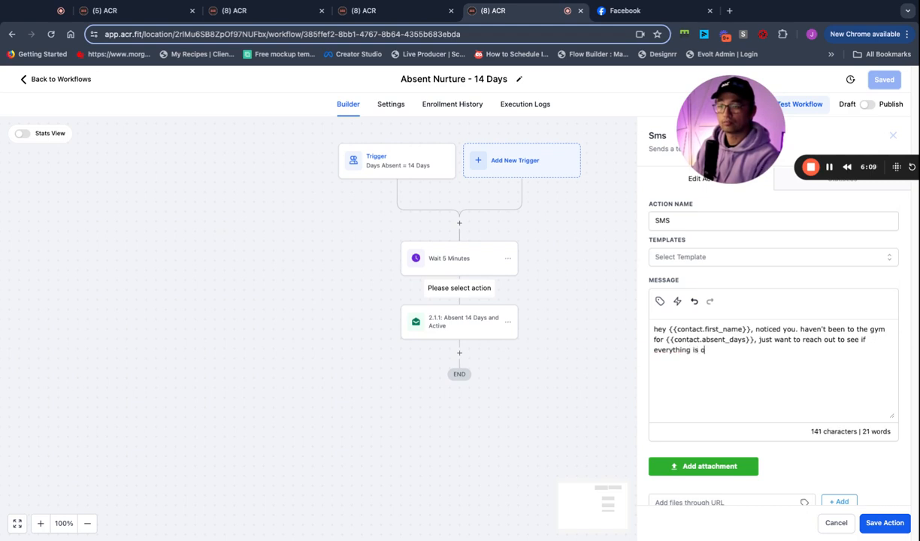